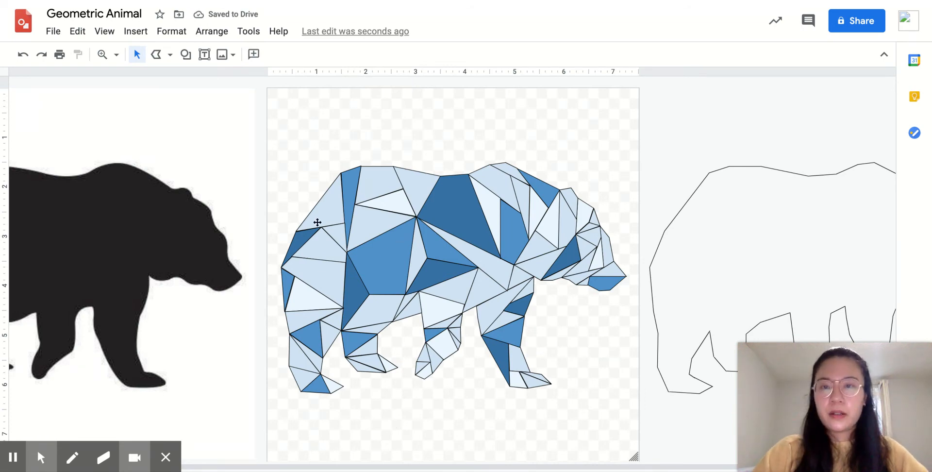
Step: Fill the light-blue facet just below the pale triangle on the bear's back with a slightly darker custom greyish blue
left_click(377, 239)
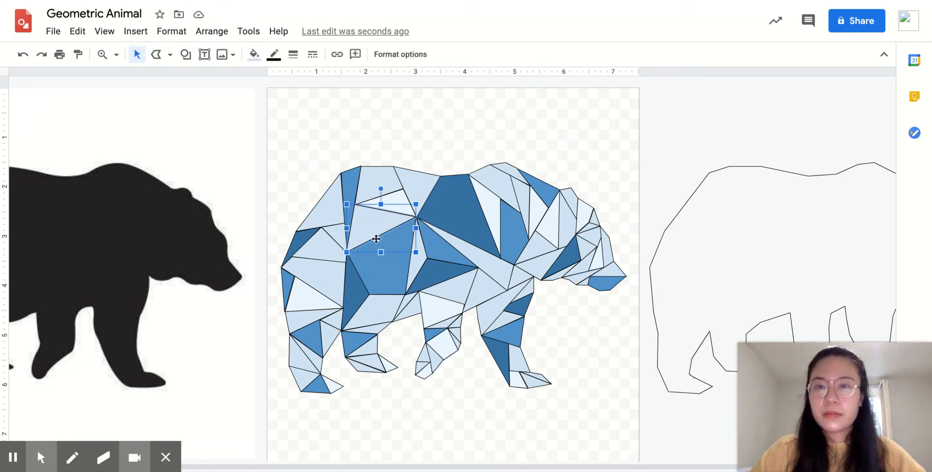
left_click(253, 54)
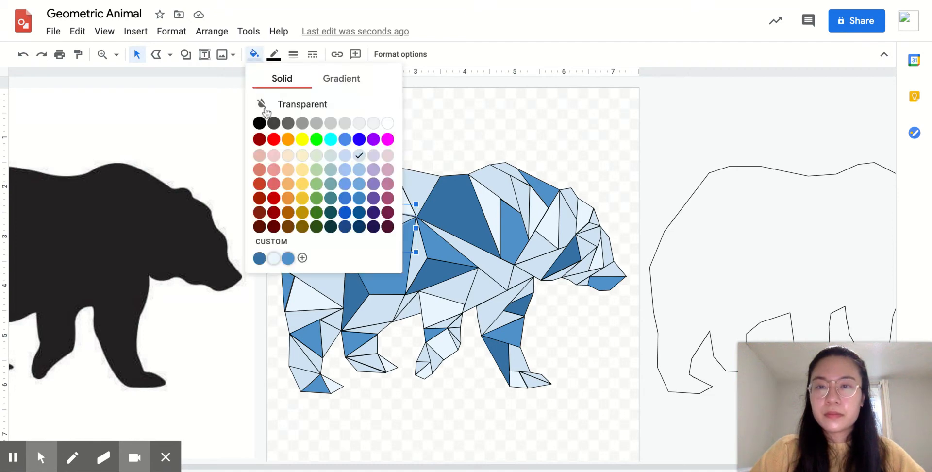
left_click(302, 258)
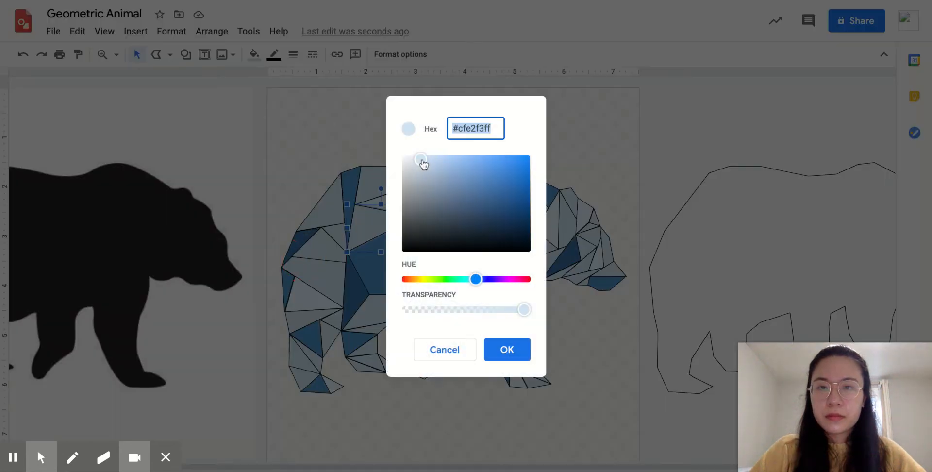
left_click(428, 163)
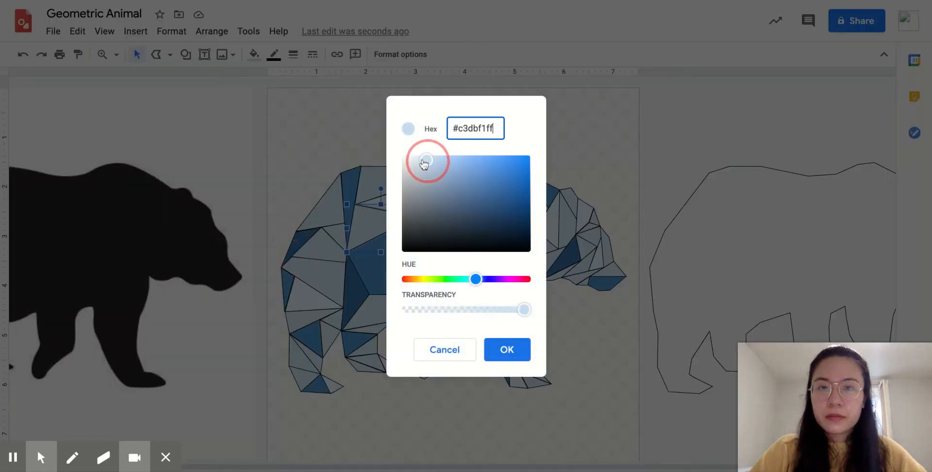
left_click(505, 350)
left_click(407, 423)
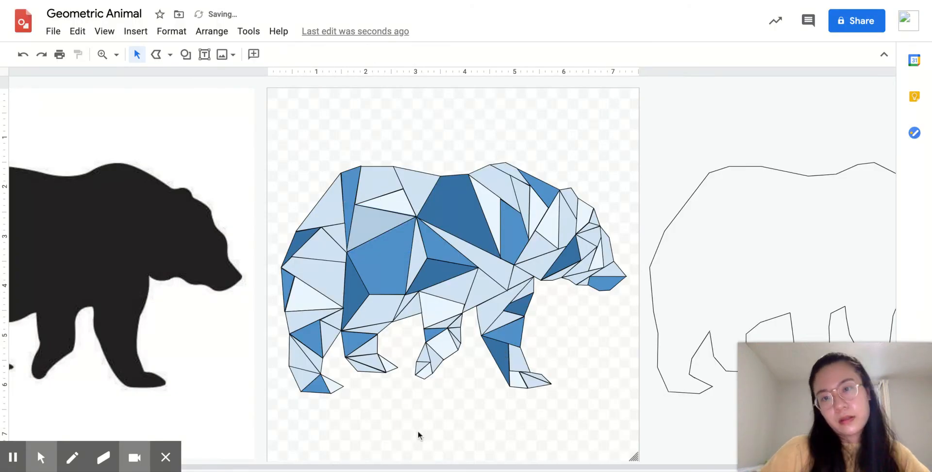
Step: Fill five facets on the hind paw, hind leg, rump, rear belly and mid-body with the custom greyish blue
left_click(334, 293)
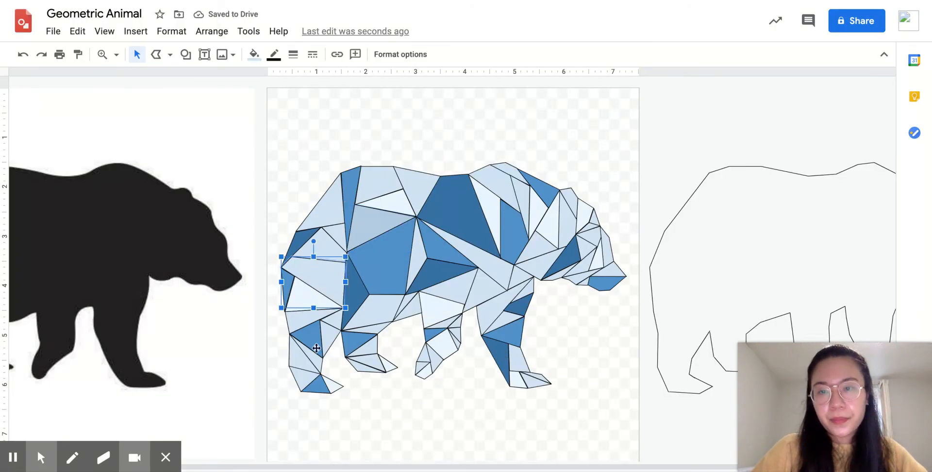
left_click(304, 383)
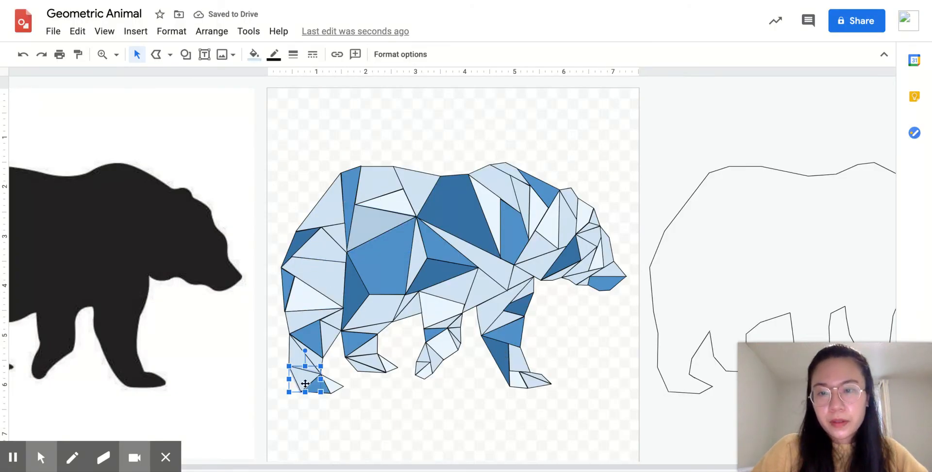
left_click(336, 335, "shift")
left_click(330, 223, "shift")
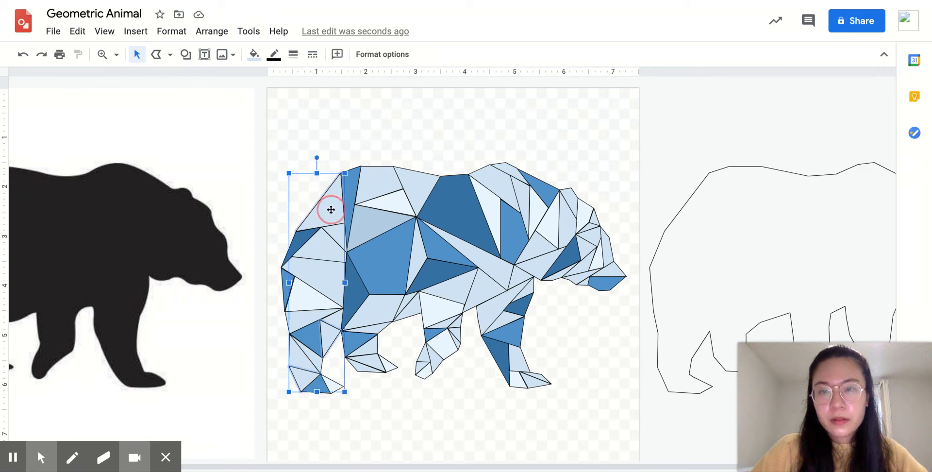
left_click(386, 315, "shift")
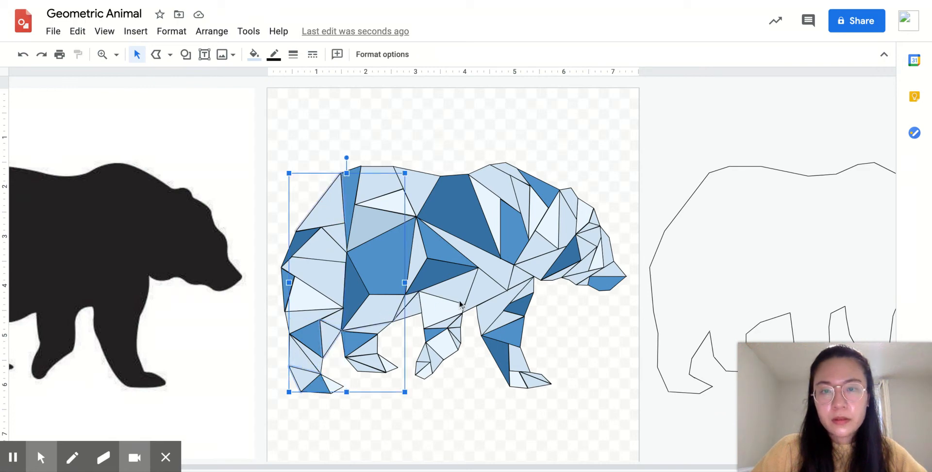
left_click(493, 269, "shift")
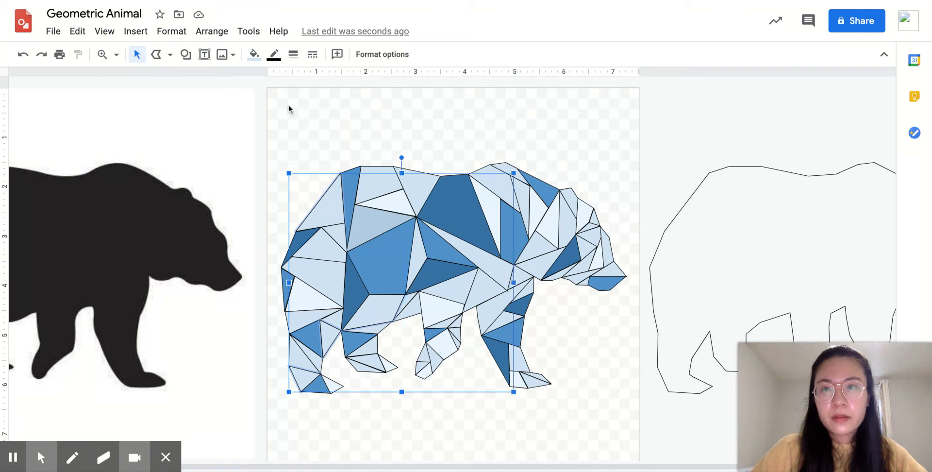
left_click(254, 54)
left_click(304, 257)
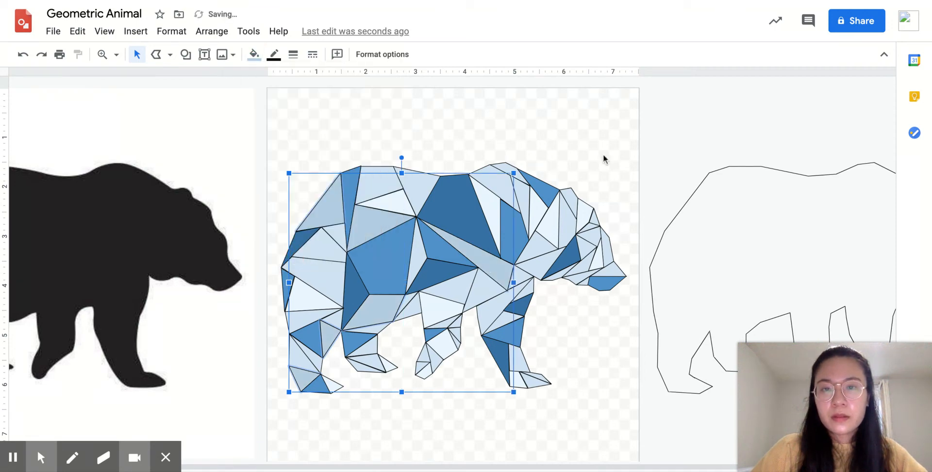
left_click(603, 156)
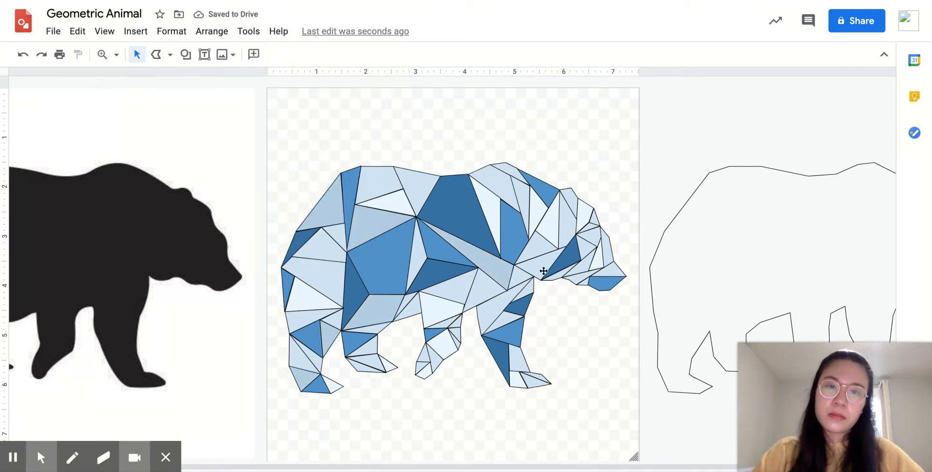
Step: Apply the custom greyish blue to one facet each on the upper front leg, shoulder hump and head
left_click(506, 301)
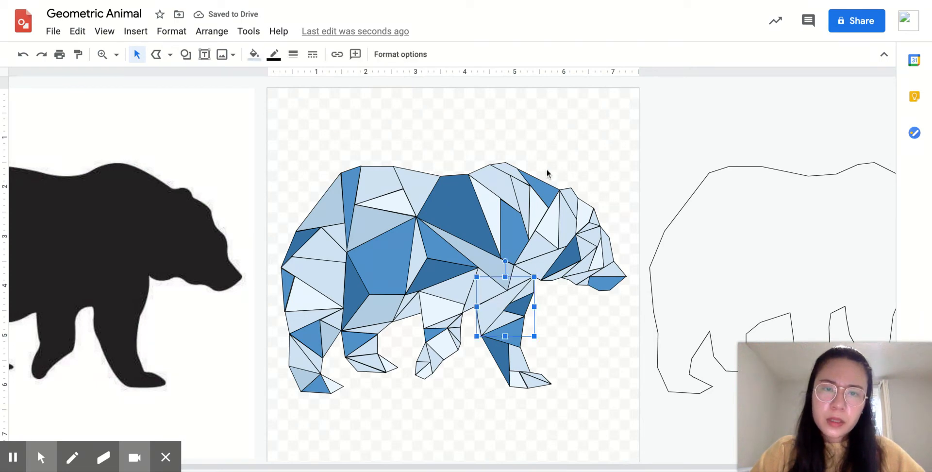
left_click(505, 181, "shift")
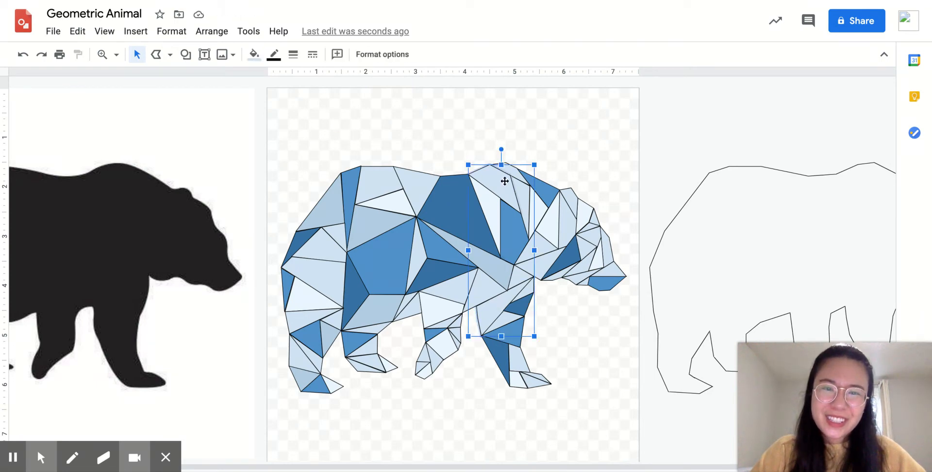
left_click(569, 225, "shift")
left_click(254, 54)
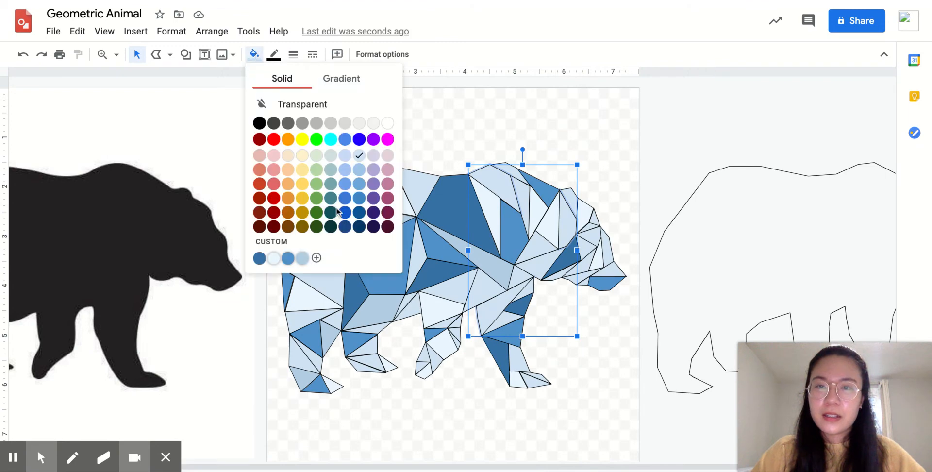
left_click(304, 263)
left_click(597, 153)
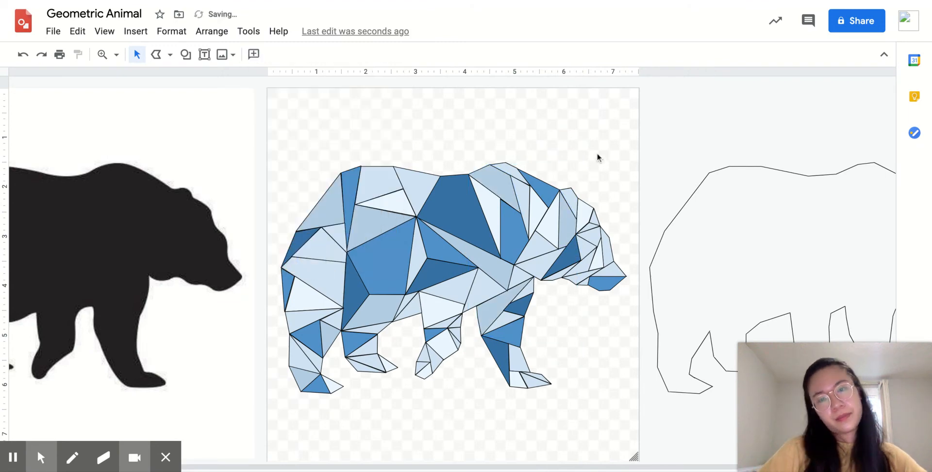
Step: Fill the pale triangle on the bear's upper back with a new custom light blue, #c4e2fbff
left_click(605, 253)
left_click(589, 124)
left_click(399, 207)
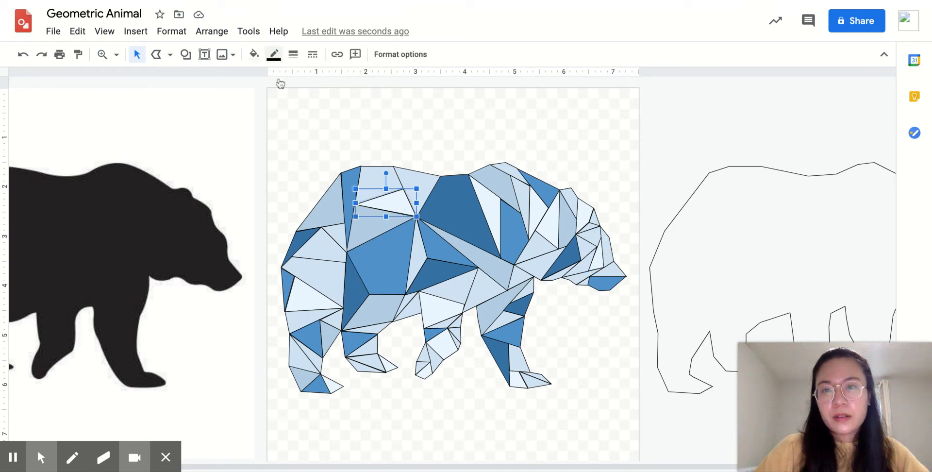
left_click(264, 98)
left_click(393, 198)
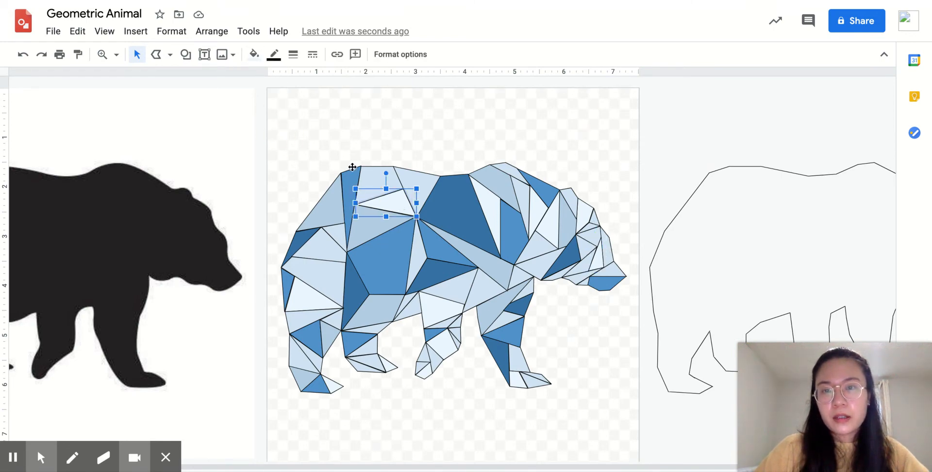
left_click(254, 51)
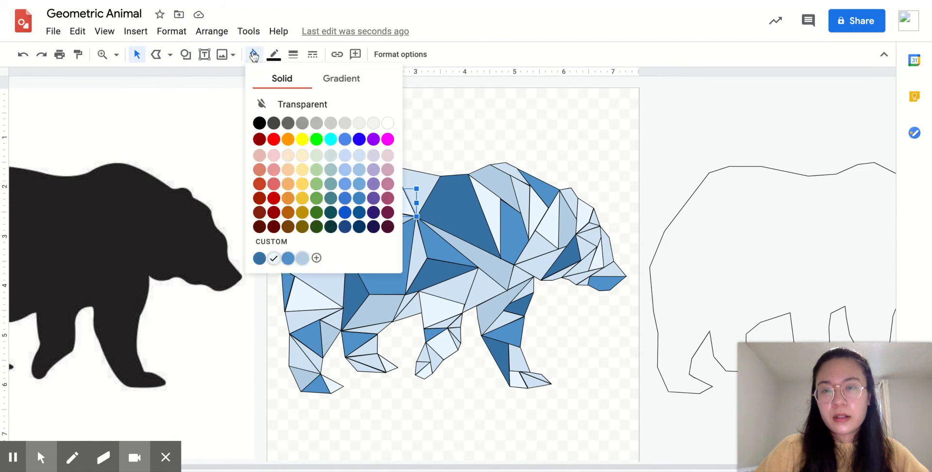
left_click(317, 258)
left_click(417, 156)
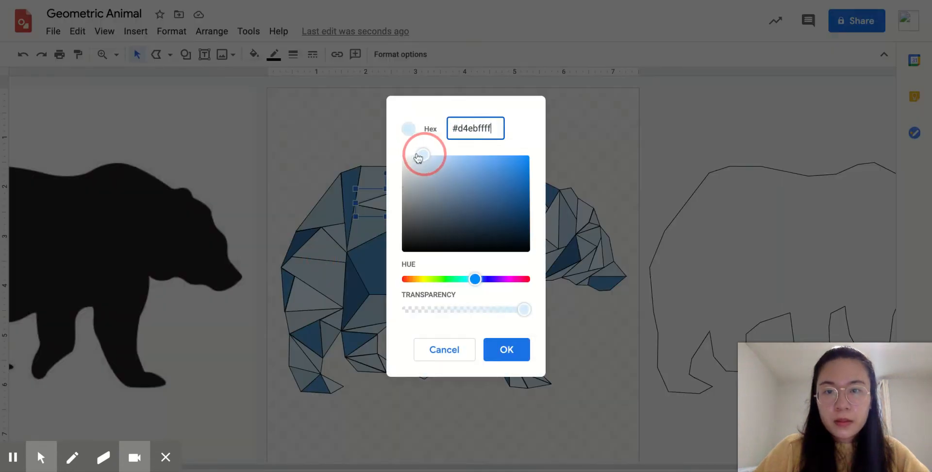
left_click_drag(418, 156, 430, 156)
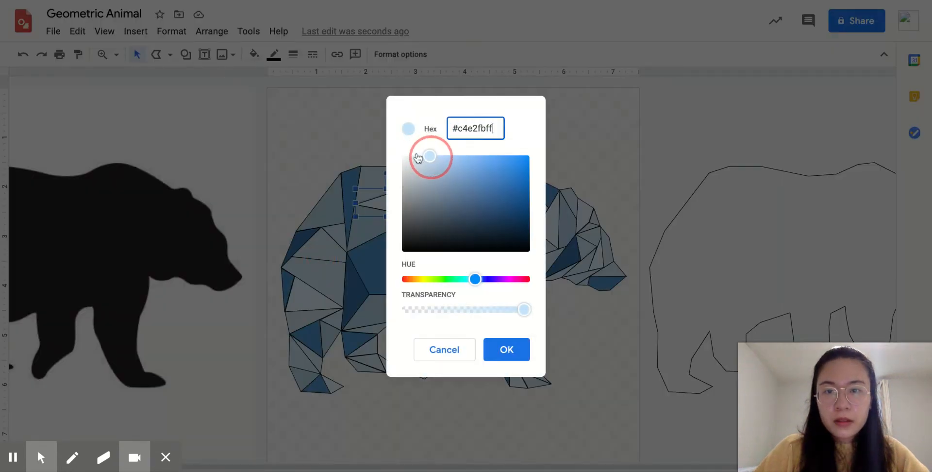
left_click(503, 350)
left_click(256, 55)
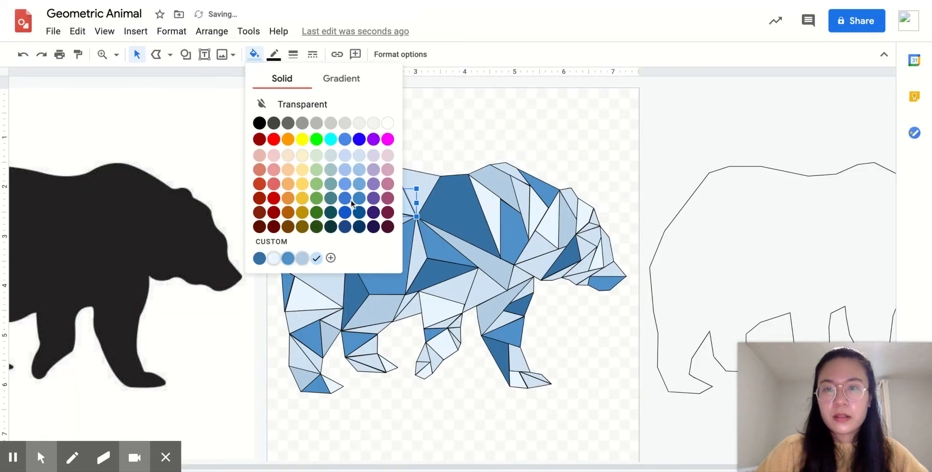
left_click(521, 130)
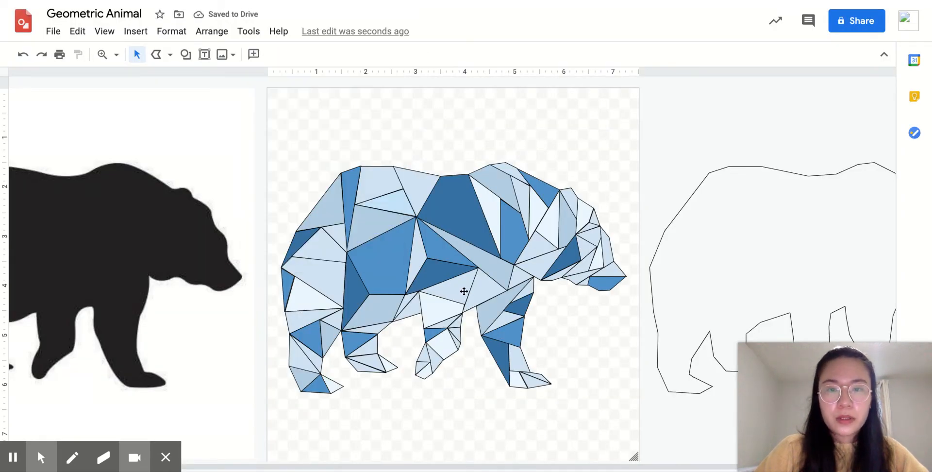
Step: Fill selected facets on the underbelly, the paws and legs, the snout and the face with the new custom light blue
left_click(464, 291)
left_click(437, 363, "shift")
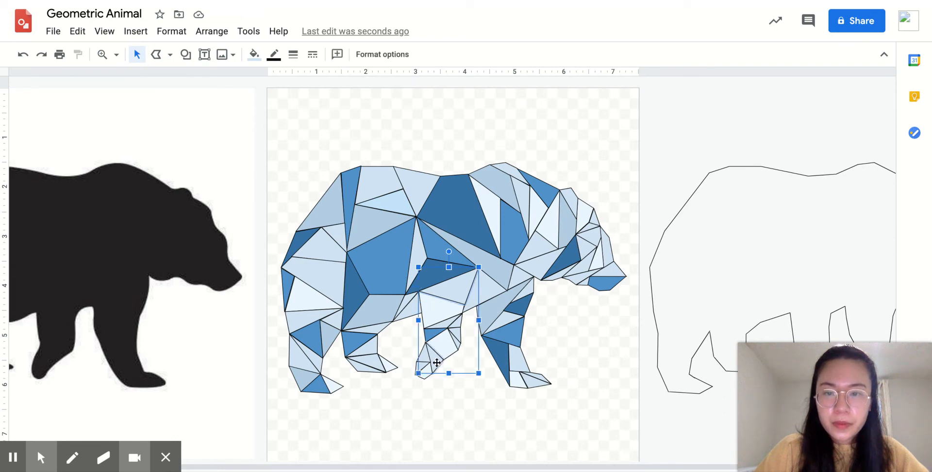
left_click(369, 362, "shift")
left_click(302, 363, "shift")
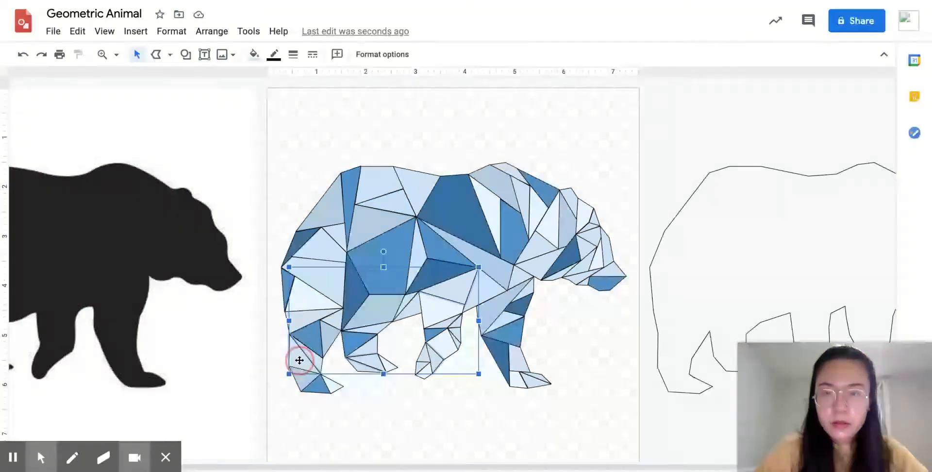
left_click(534, 382, "shift")
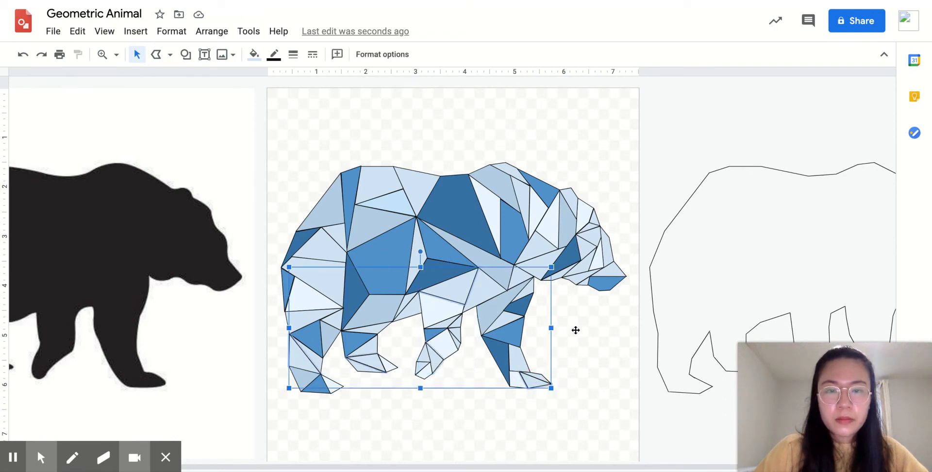
left_click(616, 269, "shift")
left_click(593, 236, "shift")
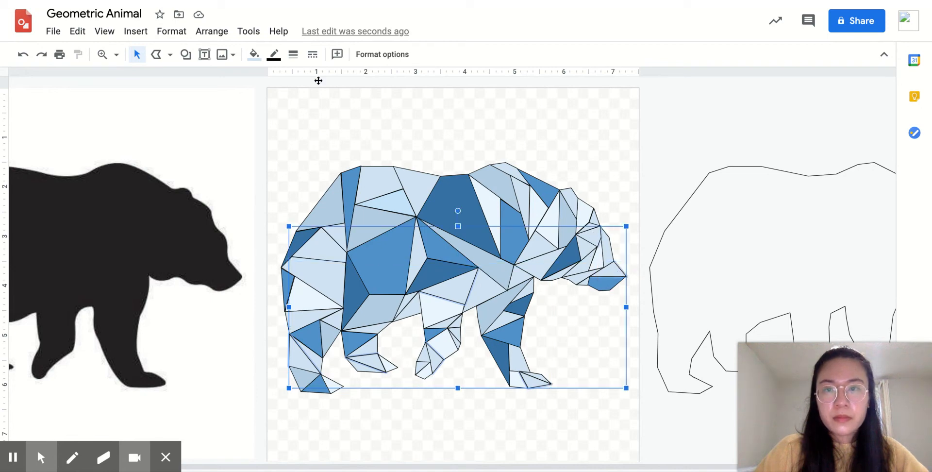
left_click(253, 54)
left_click(316, 259)
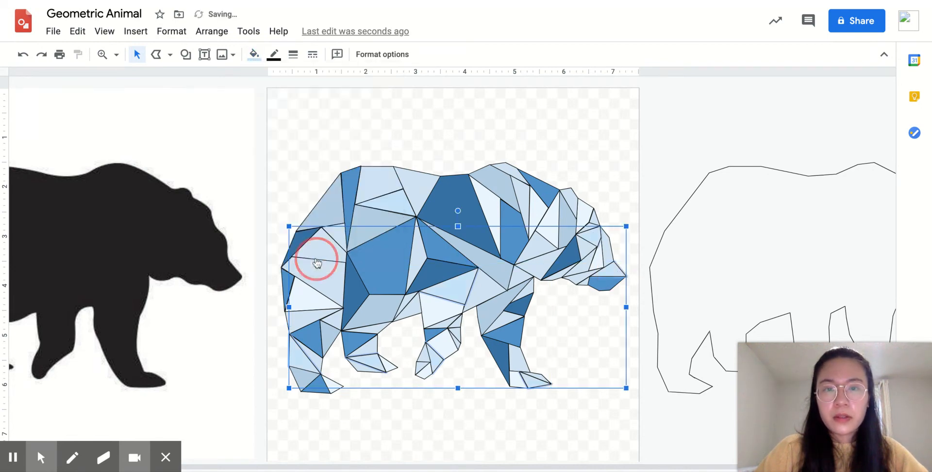
left_click(588, 154)
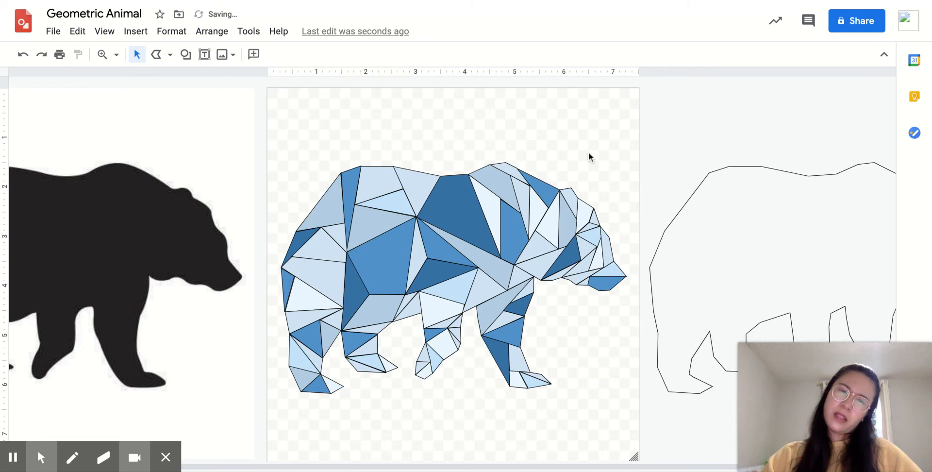
Step: Apply the custom light blue to the rump triangle, the upper-back triangle, the chest facet and the neck facet
left_click(325, 251)
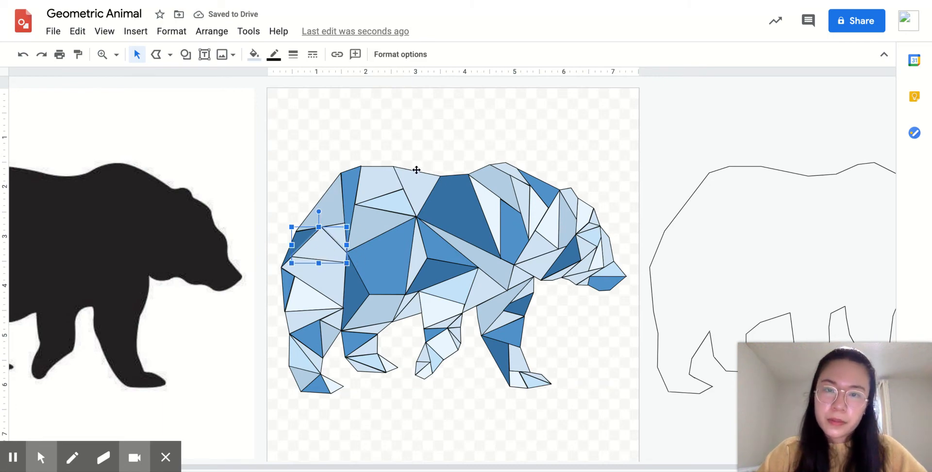
left_click(418, 181, "shift")
left_click(483, 293, "shift")
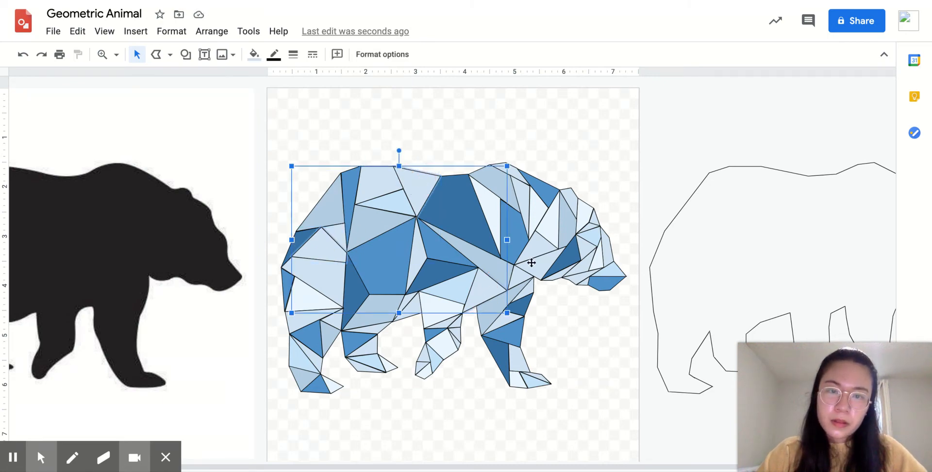
left_click(535, 265, "shift")
left_click(253, 55)
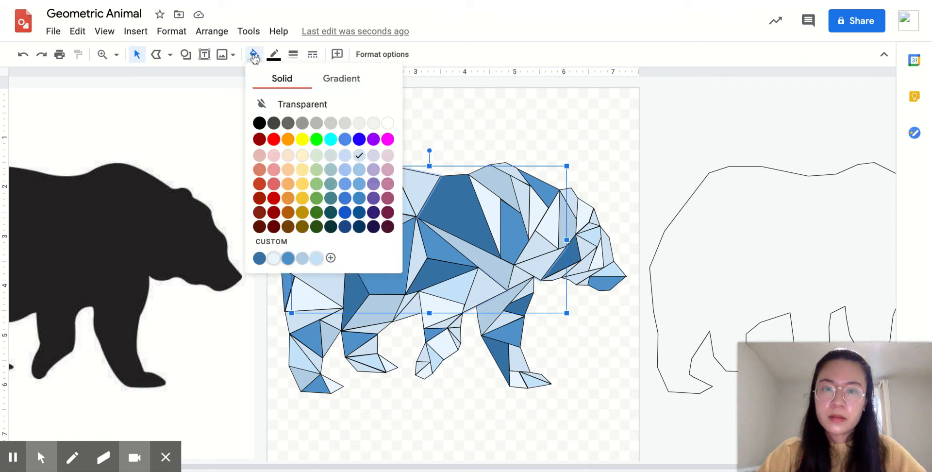
left_click(316, 259)
left_click(598, 168)
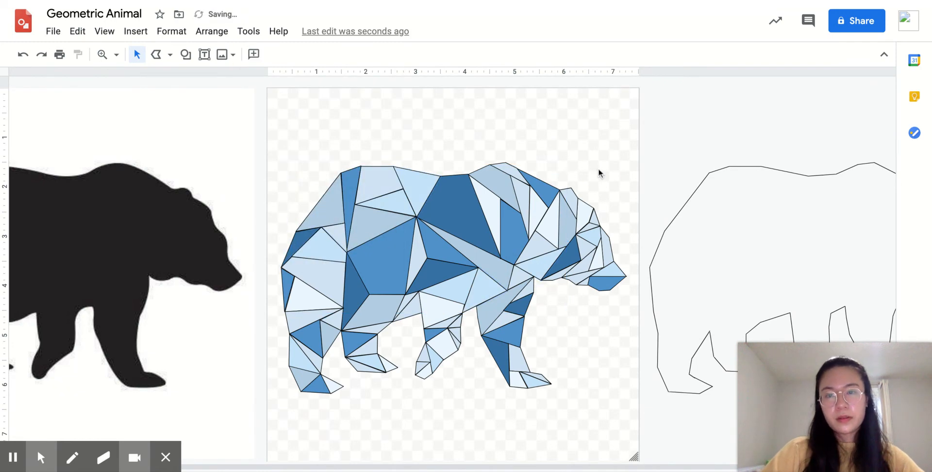
left_click(425, 356)
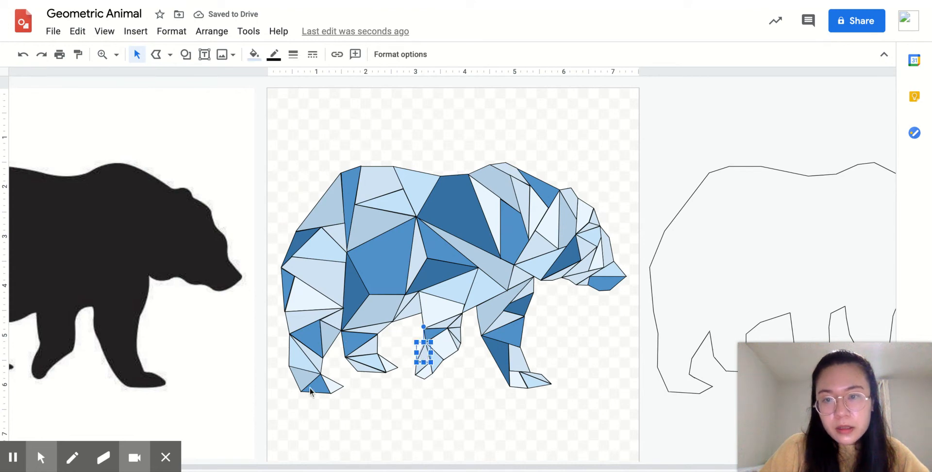
left_click(373, 429)
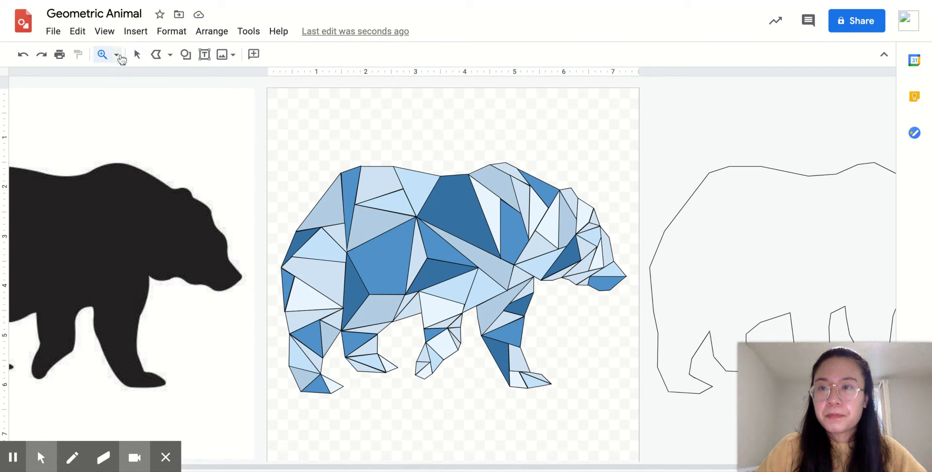
Step: Inspect the bear's coloured facets up close, from the legs and paws to the back and head
left_click(117, 54)
left_click(153, 171)
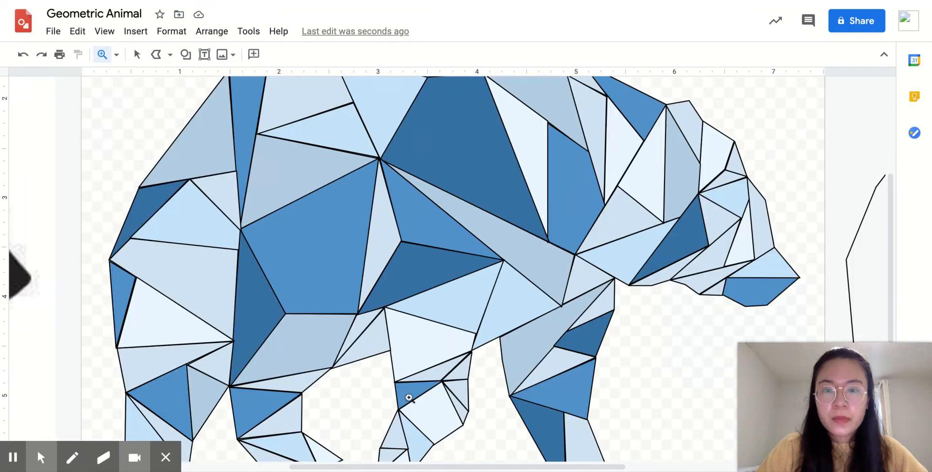
scroll(412, 389, "down", 2)
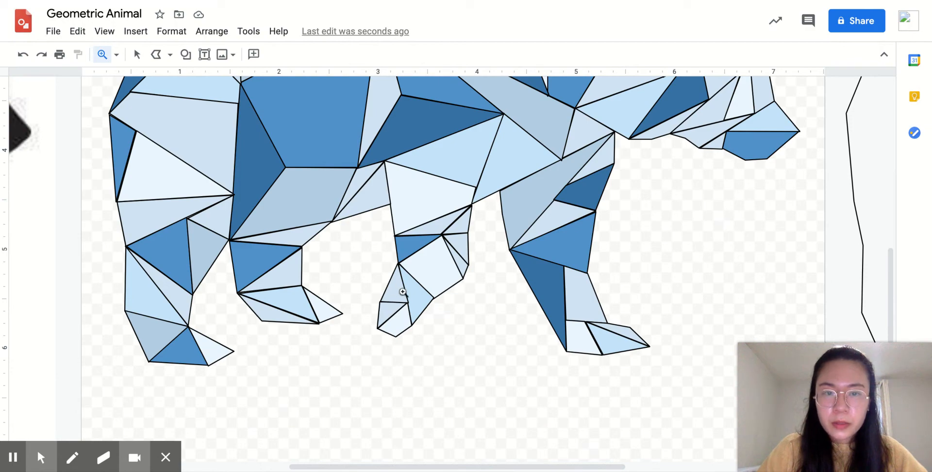
scroll(406, 295, "up", 3)
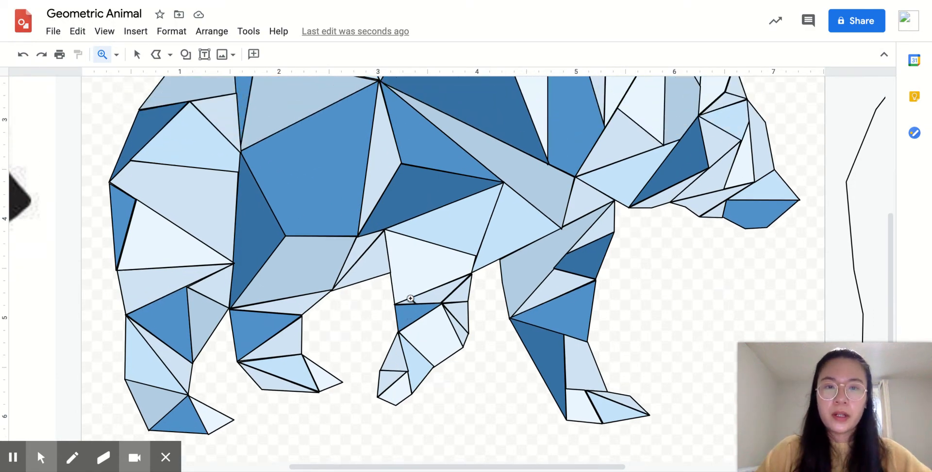
scroll(410, 298, "up", 5)
scroll(410, 298, "down", 3)
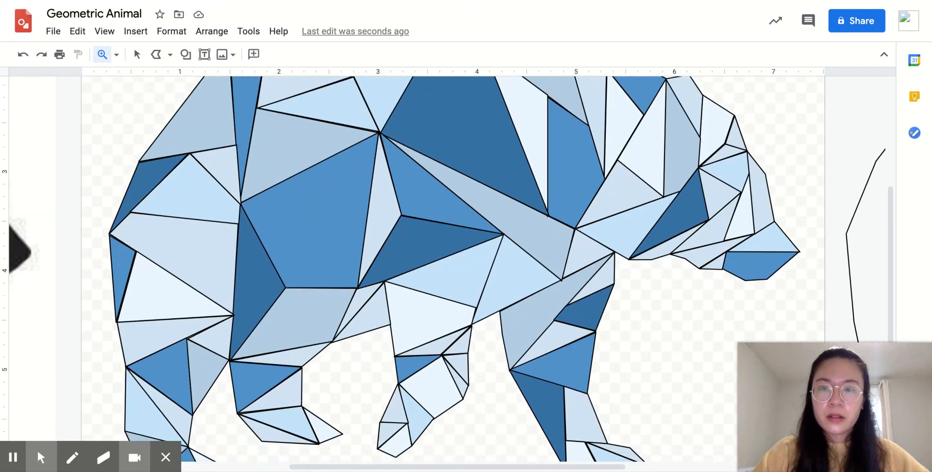
scroll(397, 337, "down", 4)
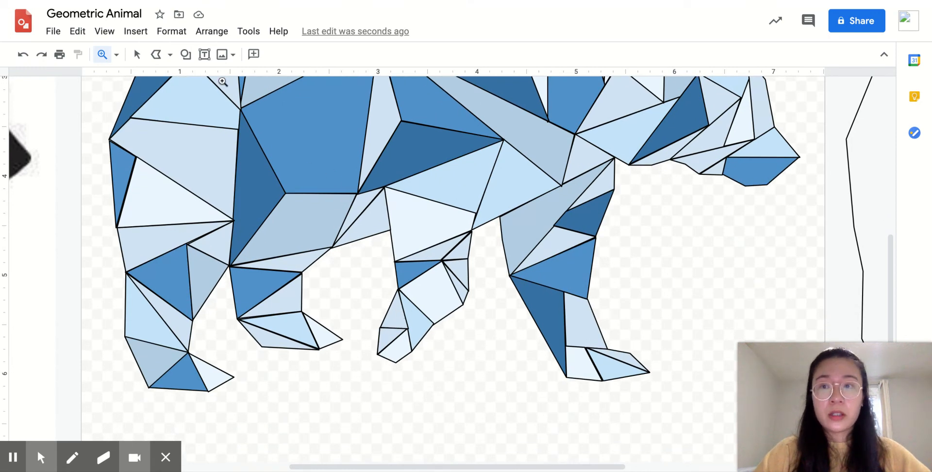
left_click(117, 54)
left_click(145, 99)
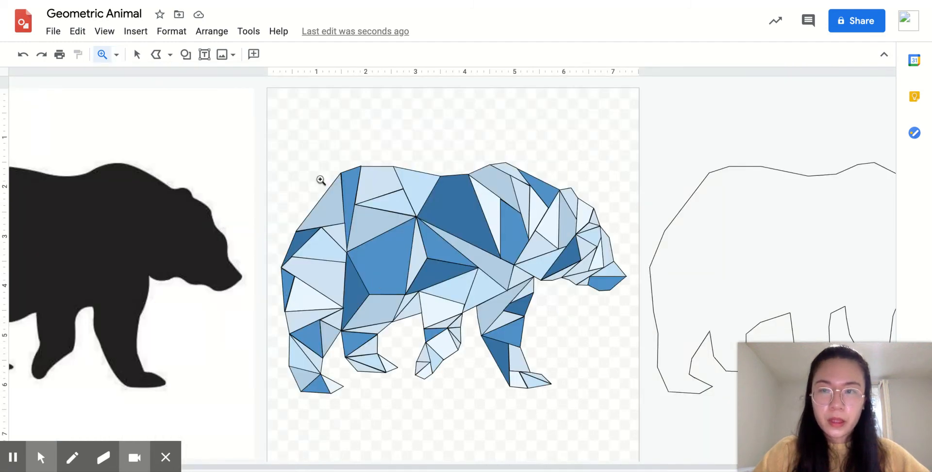
Step: Fill the pale facet on the lower part of the middle leg with a new custom blue, #8ebce5ff
left_click(137, 54)
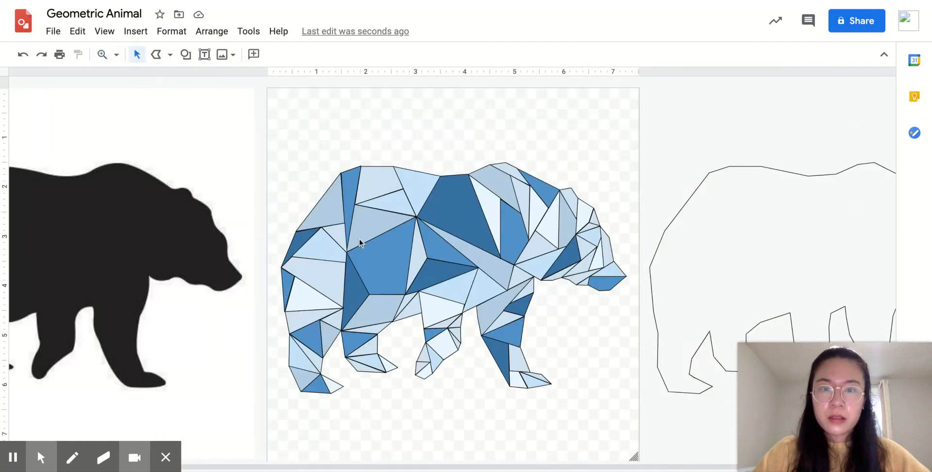
left_click(423, 354)
left_click(255, 55)
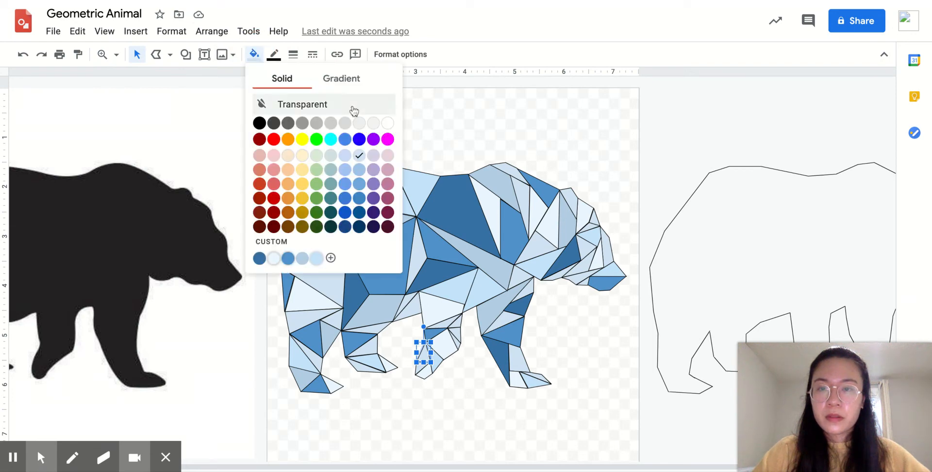
left_click(331, 257)
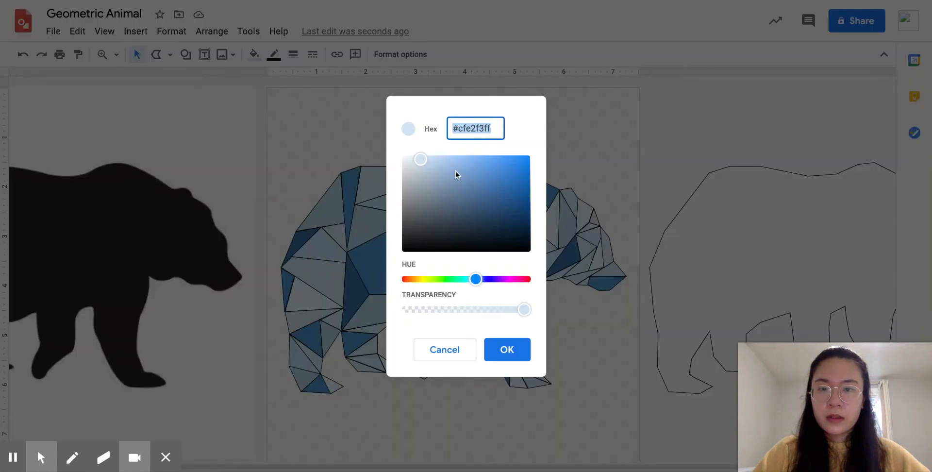
left_click_drag(455, 170, 452, 168)
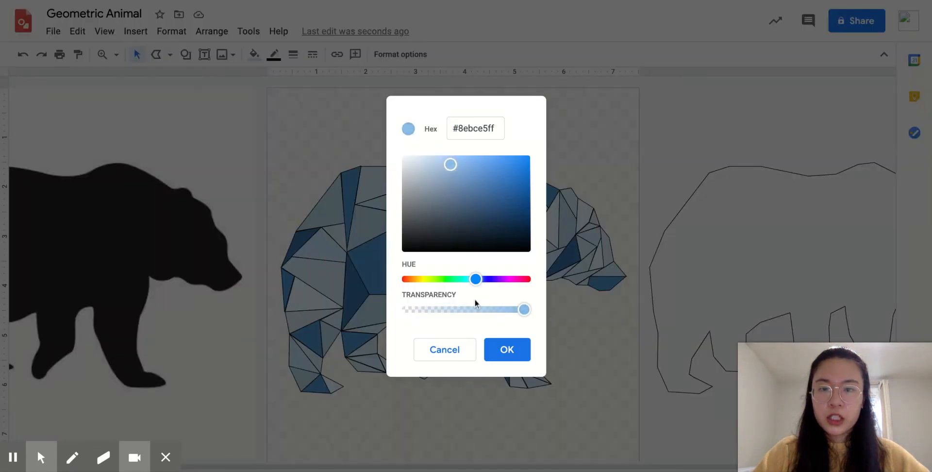
left_click(501, 356)
left_click(254, 54)
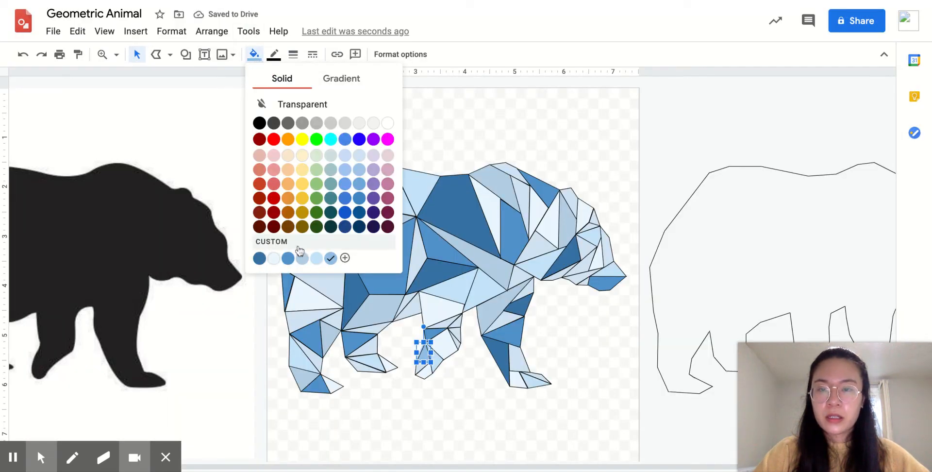
left_click(449, 379)
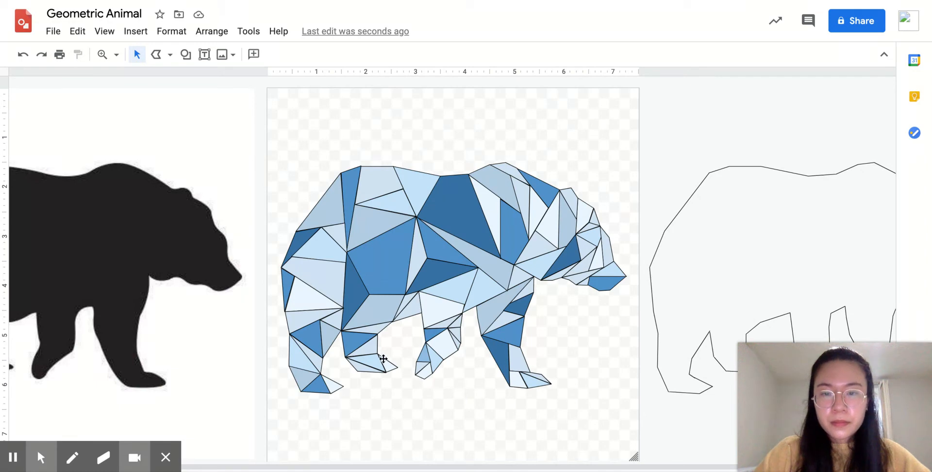
Step: Fill selected pale facets on the hind leg, underbelly, rump, upper front leg, shoulder and face with the custom blue #8ebce5ff
left_click(371, 350)
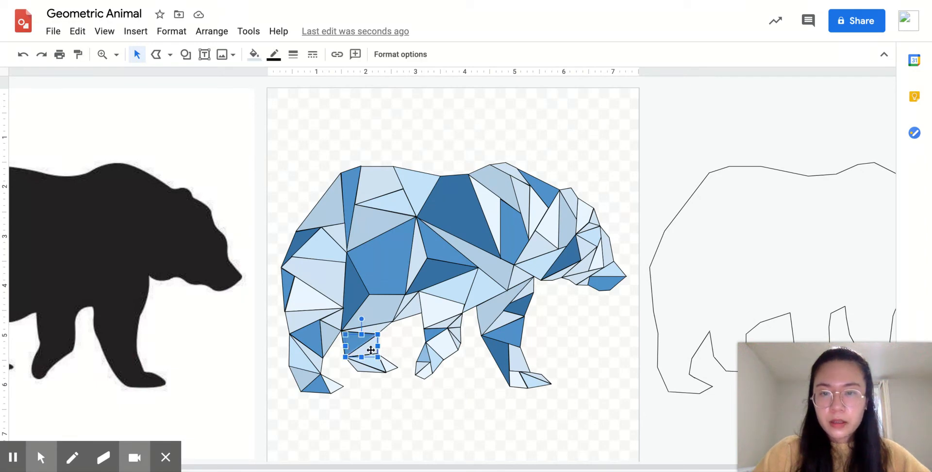
left_click(411, 309, "shift")
left_click(324, 286, "shift")
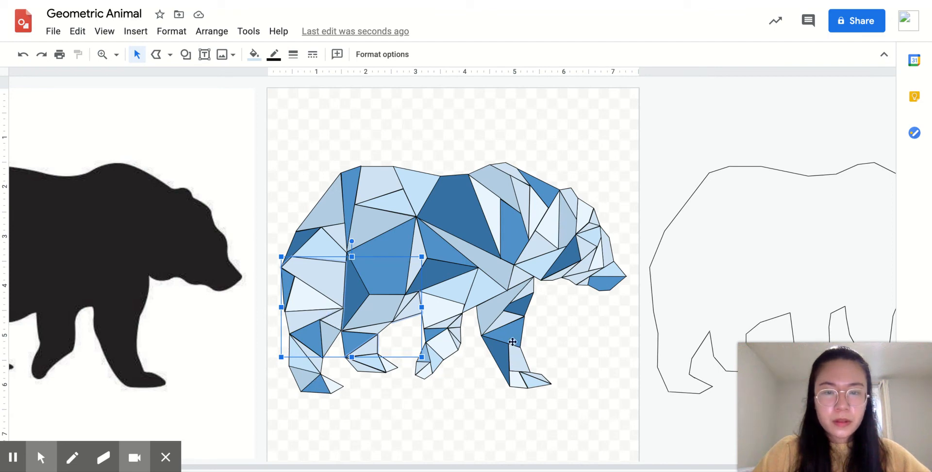
left_click(521, 276, "shift")
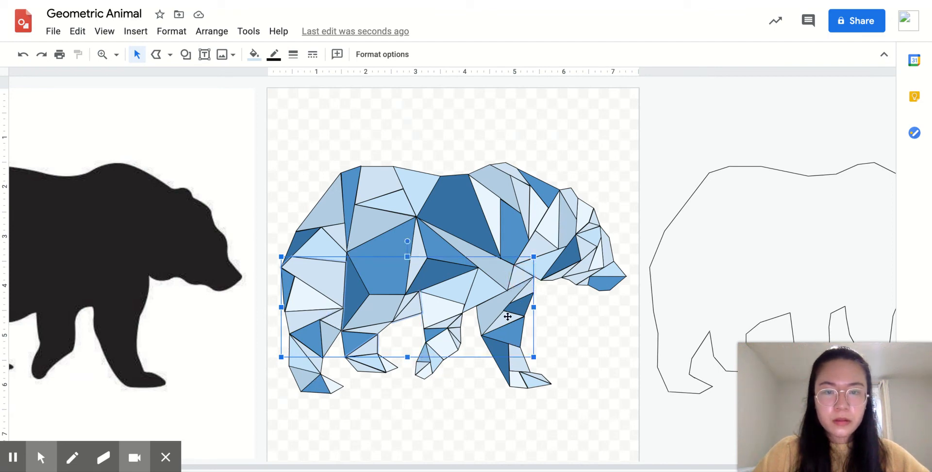
left_click(522, 195, "shift")
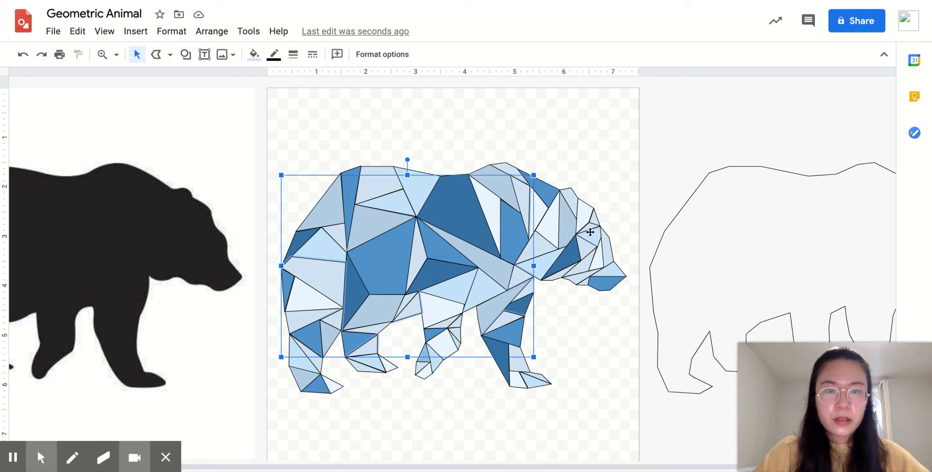
left_click(587, 262, "shift")
left_click(609, 256, "shift")
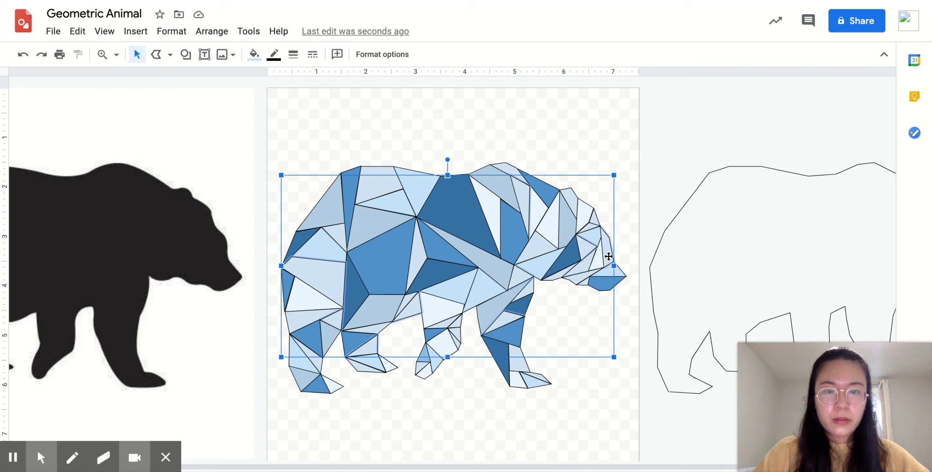
left_click(254, 56)
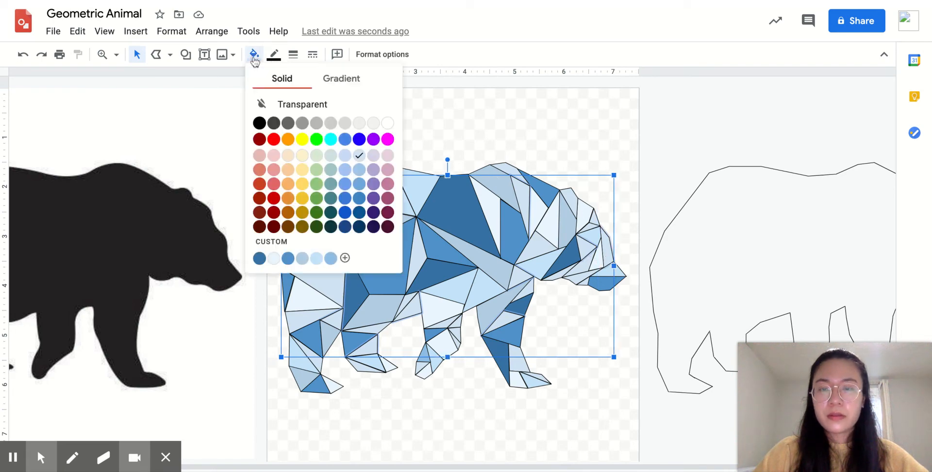
left_click(330, 258)
left_click(416, 437)
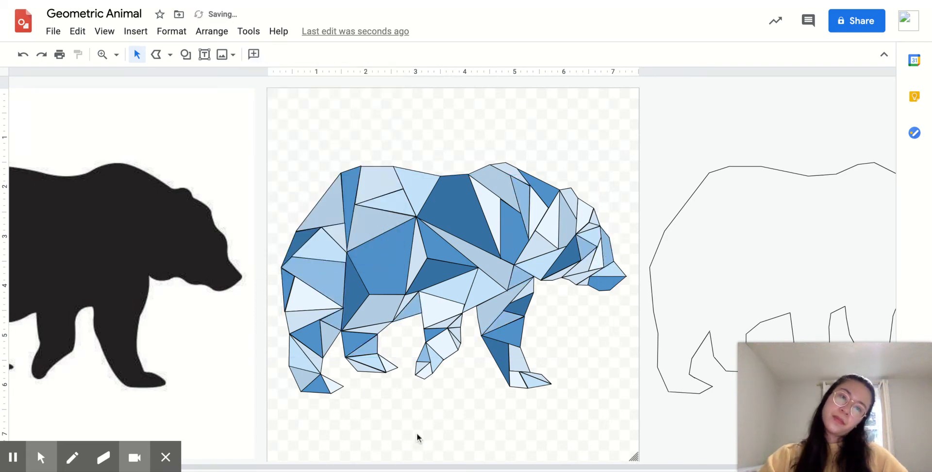
left_click(575, 280)
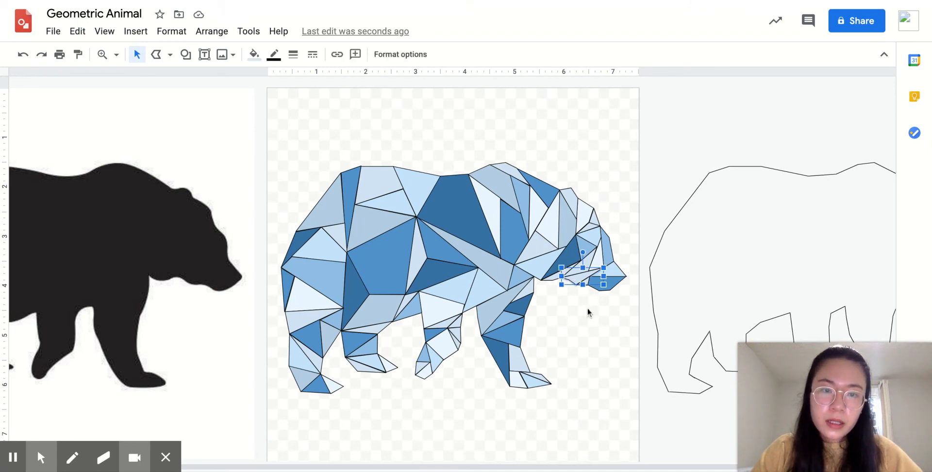
left_click(595, 219, "shift")
left_click(616, 213)
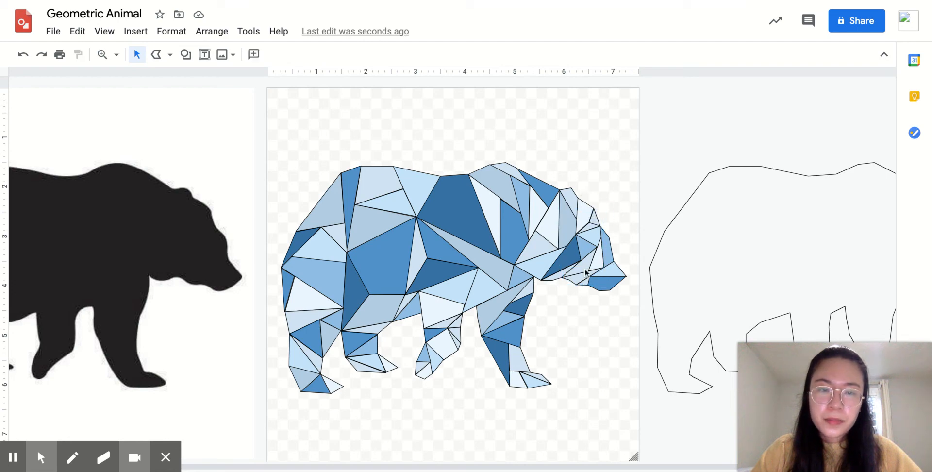
Step: Fill the long pale facet along the bear's lower jaw with the custom medium blue
left_click(579, 282)
left_click(254, 54)
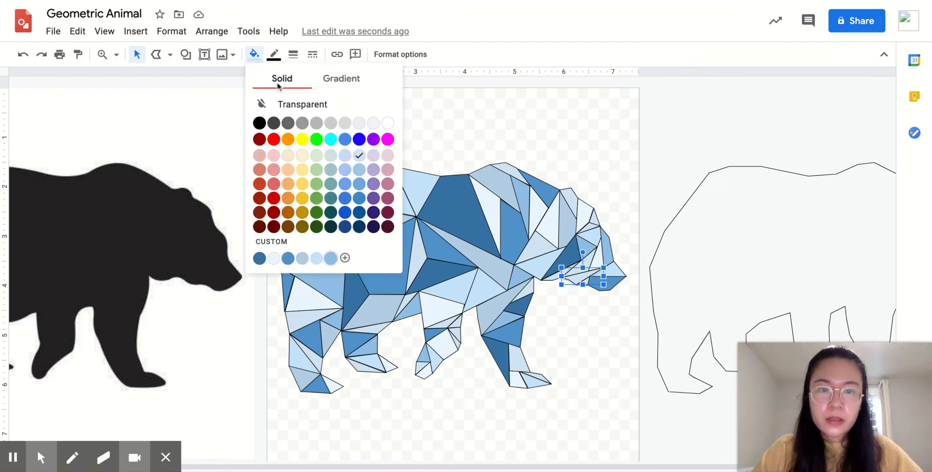
left_click(287, 258)
left_click(589, 372)
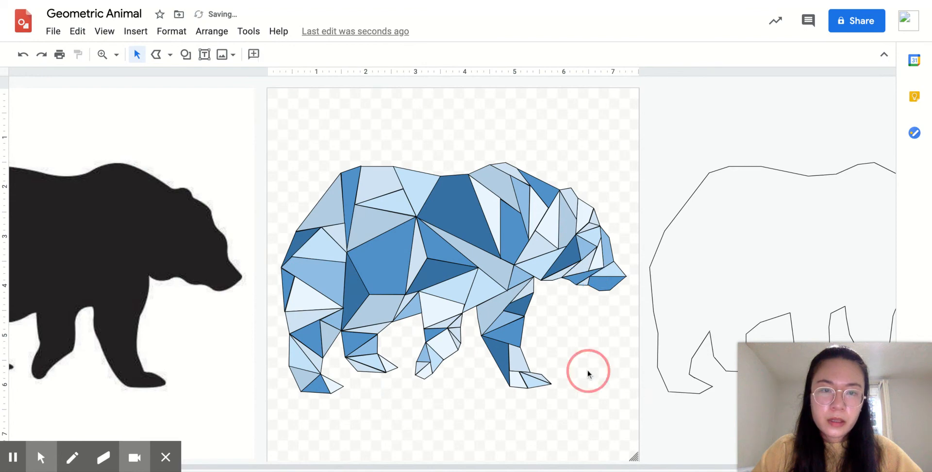
left_click(579, 281)
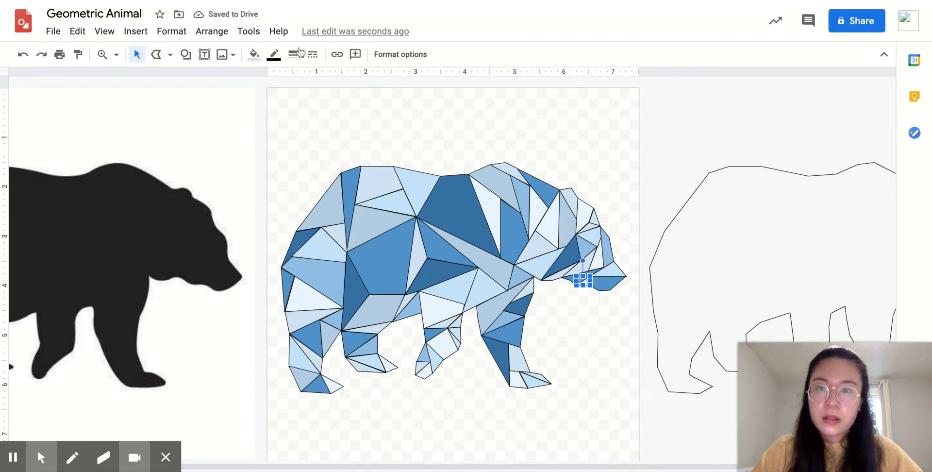
left_click(619, 199)
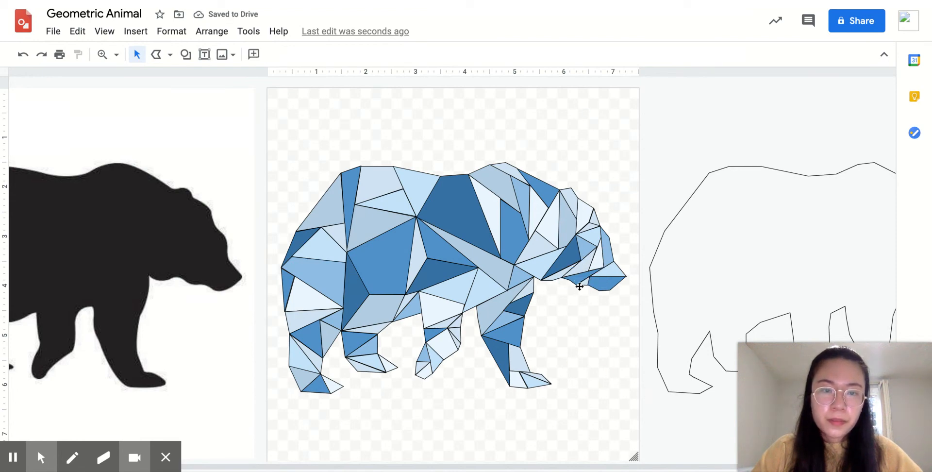
Step: Apply the custom greyish blue to the pale throat facet and the small pale facet near the brow
left_click(553, 274)
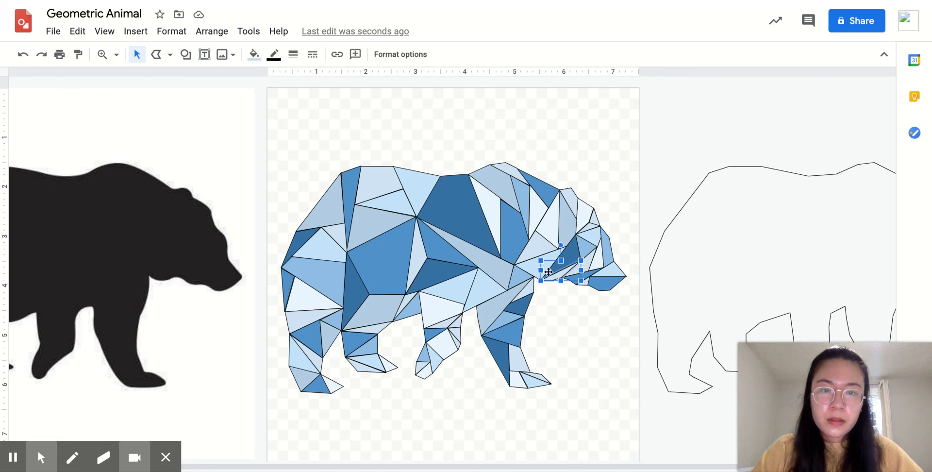
left_click(254, 53)
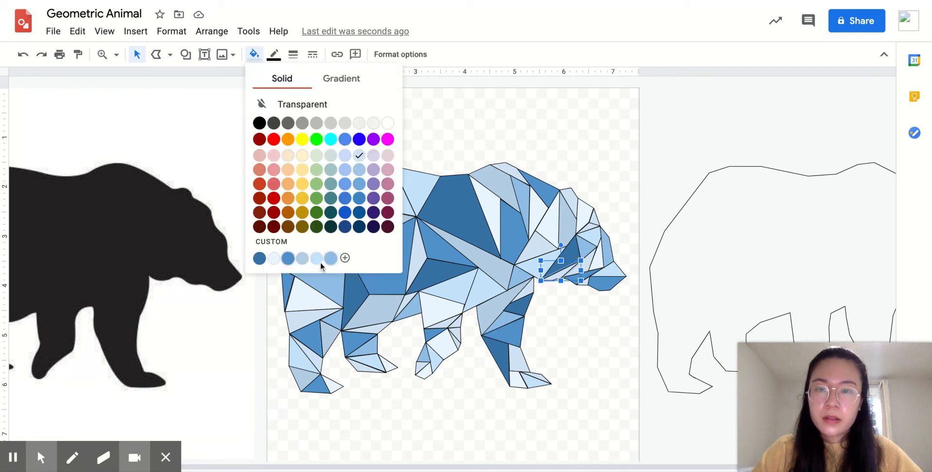
left_click(302, 258)
left_click(623, 174)
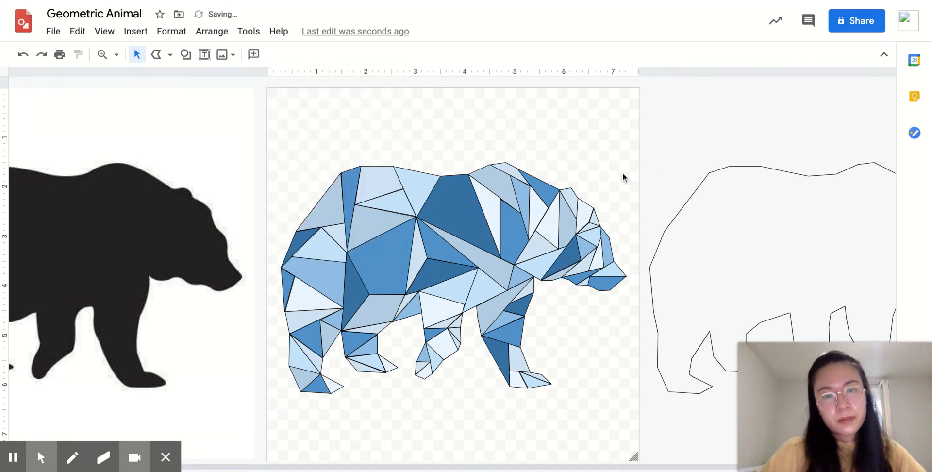
left_click(588, 228)
left_click(255, 56)
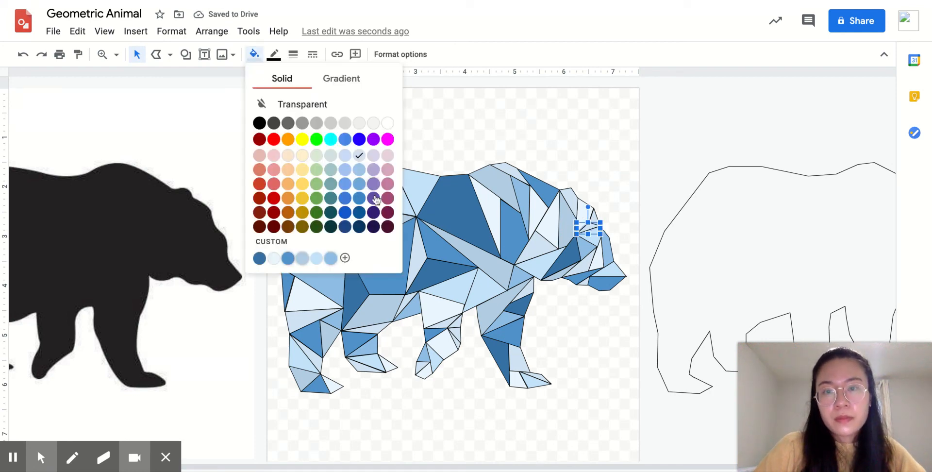
left_click(302, 257)
left_click(601, 332)
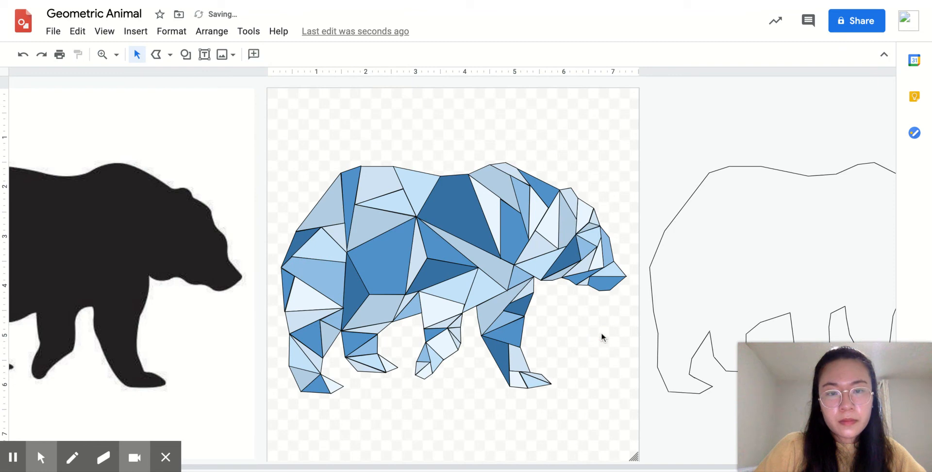
Step: Fill the small facet on the front edge of the middle leg, just below the knee, with the custom light blue
left_click(457, 334)
left_click(253, 54)
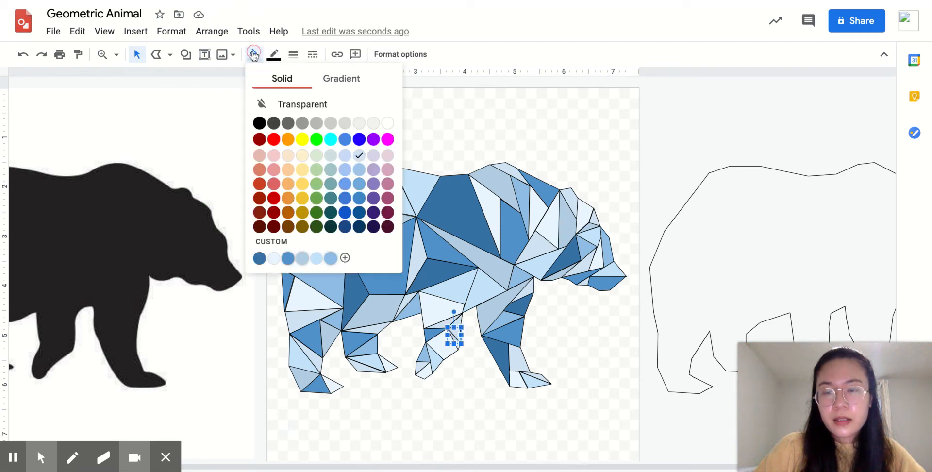
left_click(294, 257)
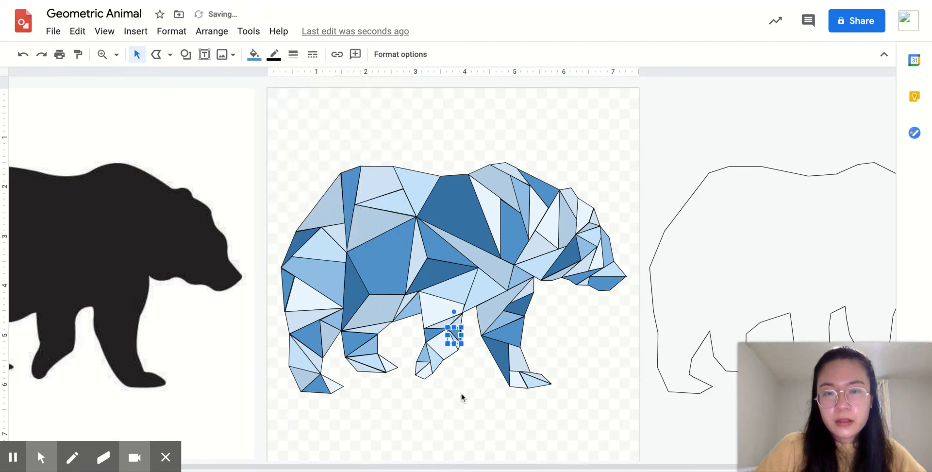
left_click(253, 54)
left_click(318, 260)
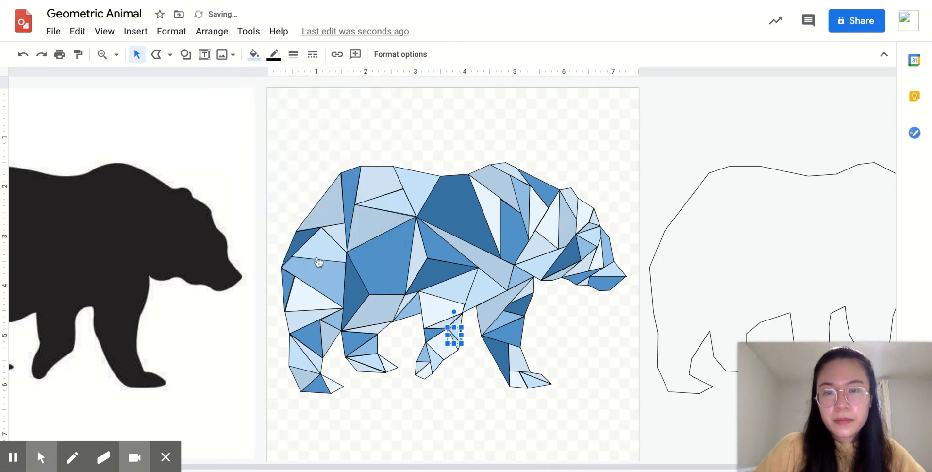
left_click(445, 410)
Step: Fill the pale facet just above the knee of the middle leg with the custom blue #8ebce5ff
left_click(443, 325)
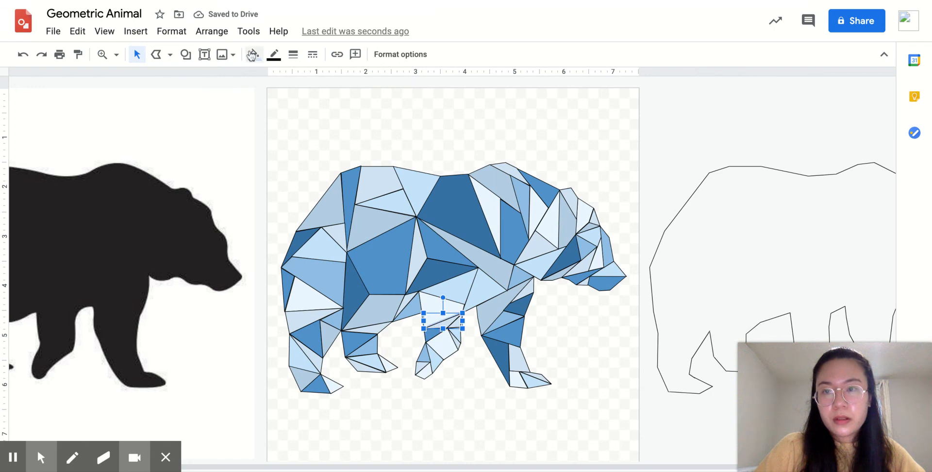
left_click(254, 54)
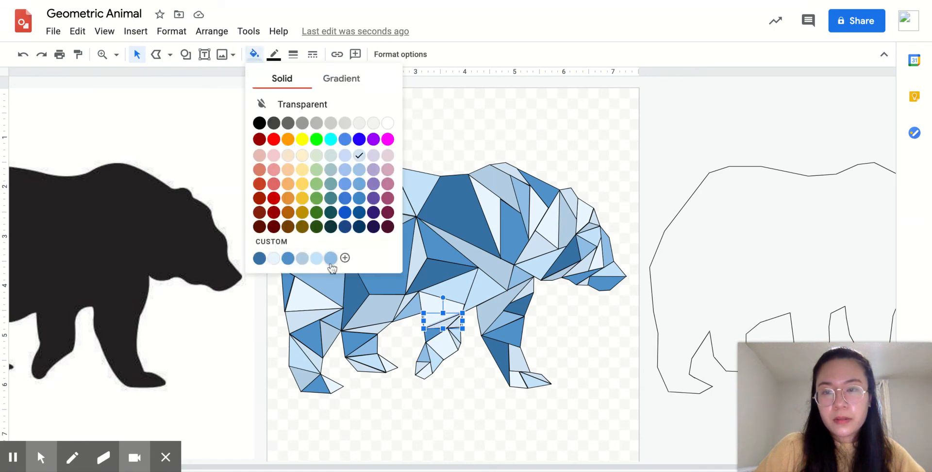
left_click(331, 260)
left_click(480, 396)
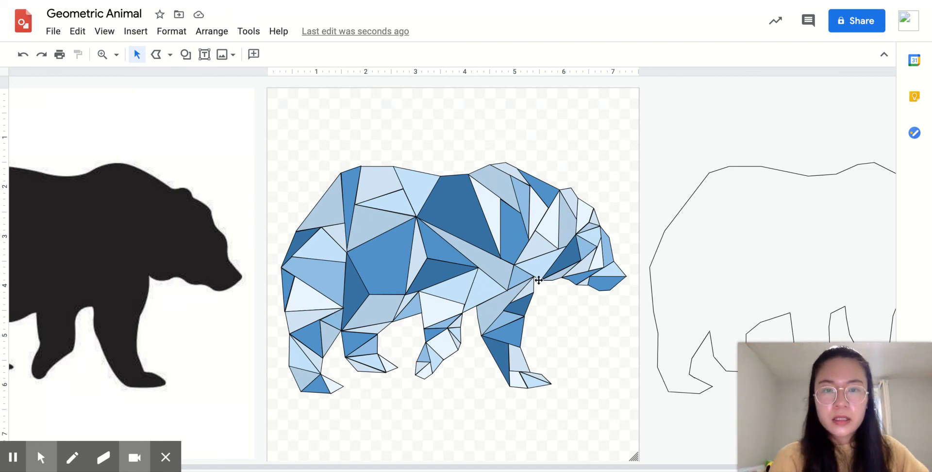
Step: Fill the tall, very pale facet on the neck behind the cheek with the custom dark blue
left_click(550, 225)
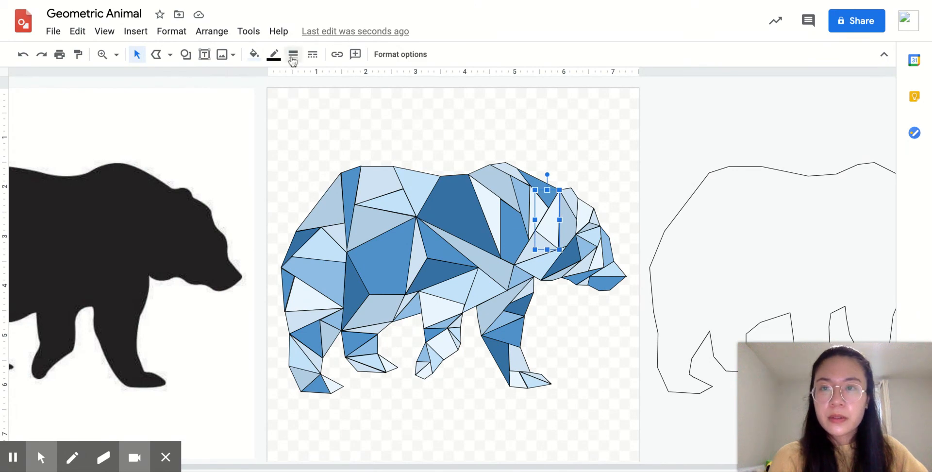
left_click(254, 54)
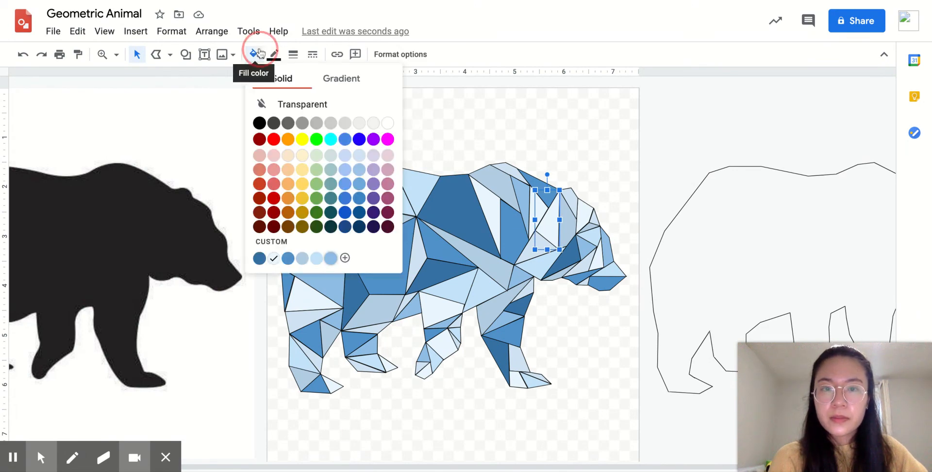
left_click(306, 260)
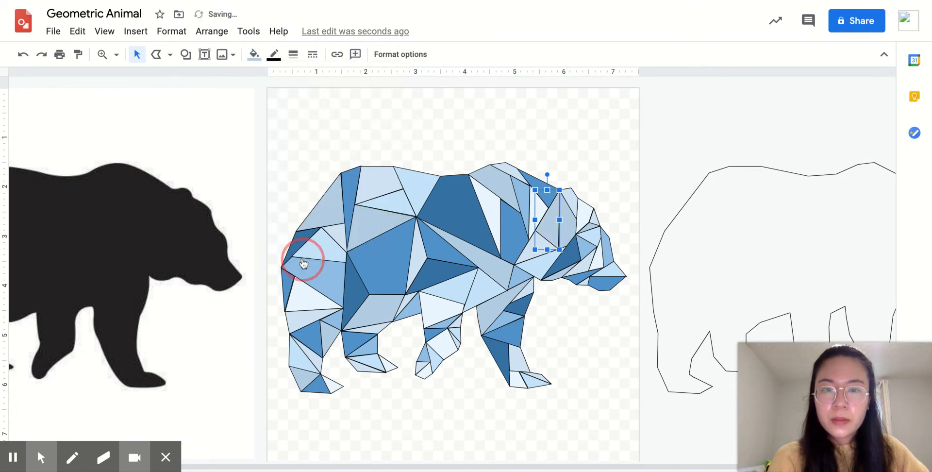
left_click(254, 54)
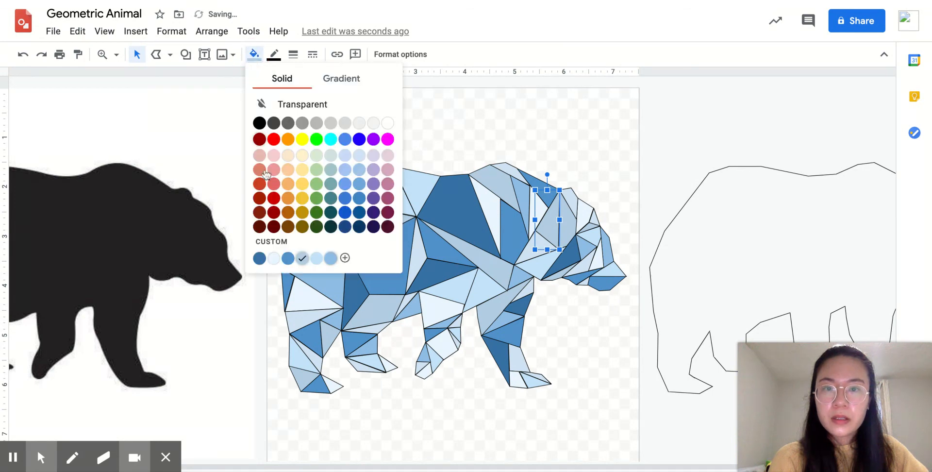
left_click(261, 260)
left_click(597, 147)
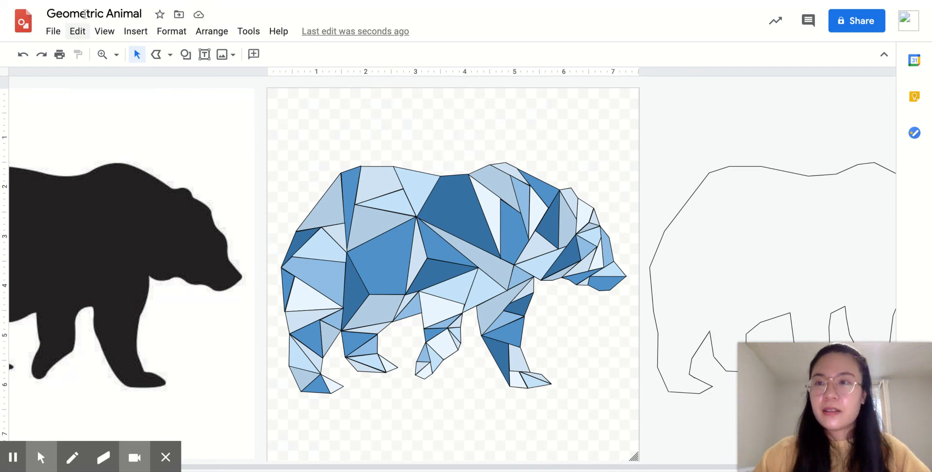
Step: Review the file formats available for downloading the drawing and the options for sharing it
left_click(55, 31)
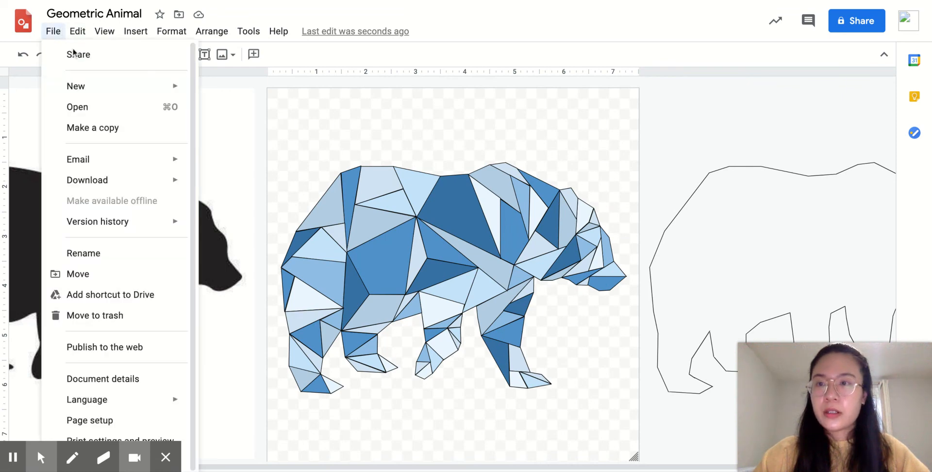
mouse_move(104, 179)
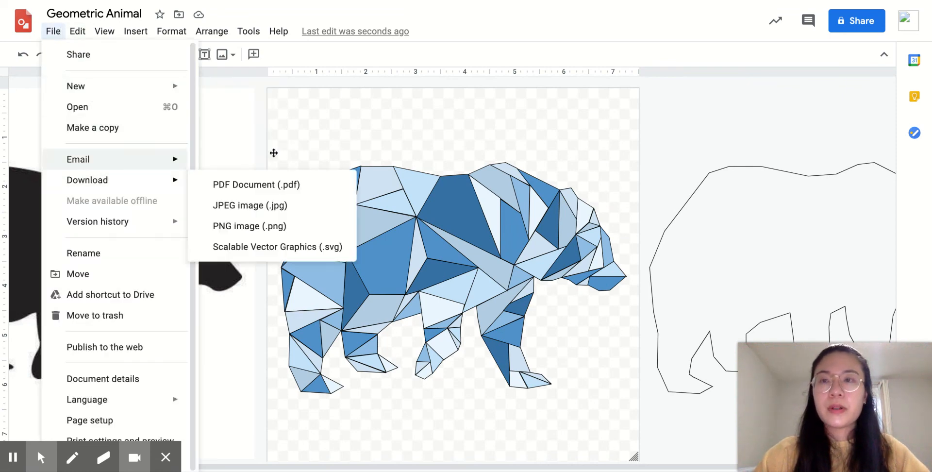
left_click(663, 140)
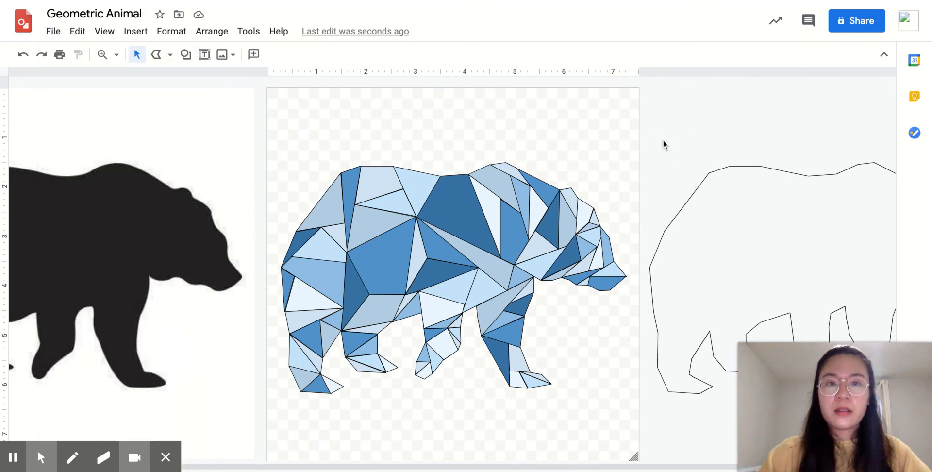
left_click(853, 25)
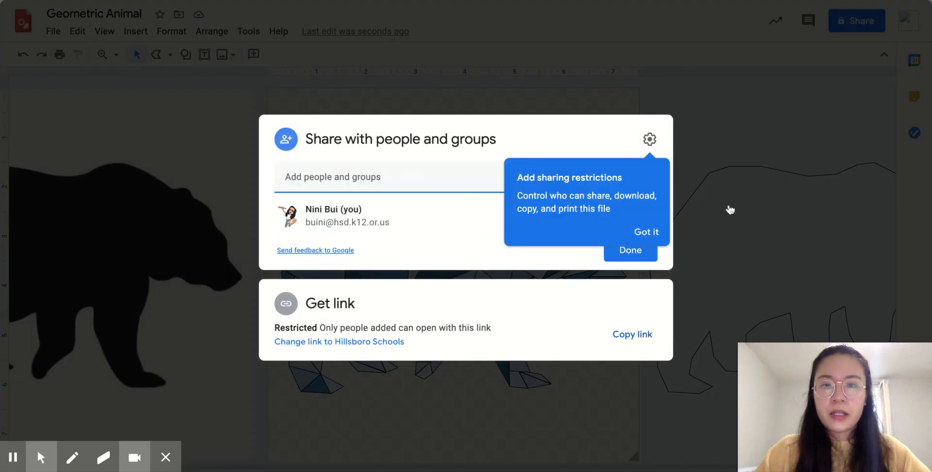
left_click(719, 109)
left_click(54, 32)
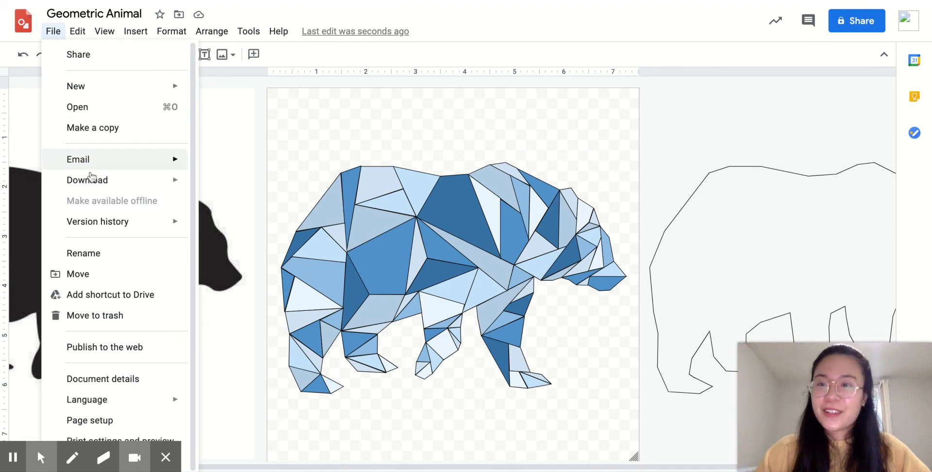
mouse_move(91, 180)
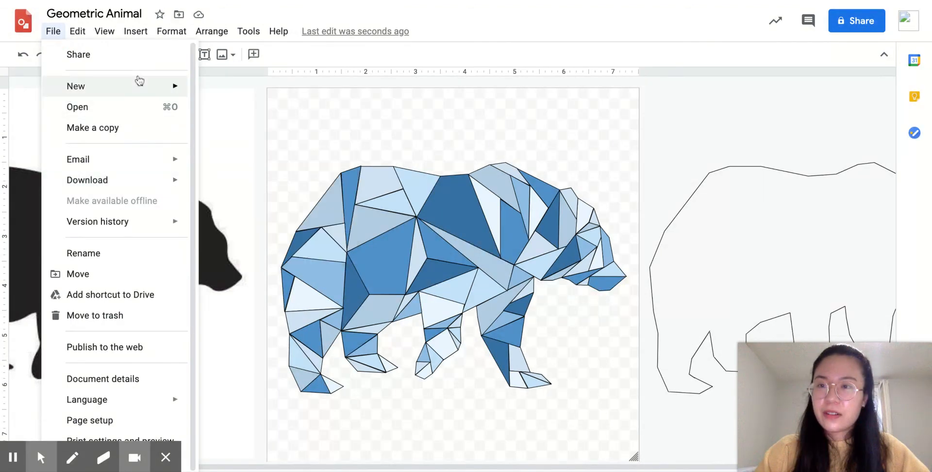
mouse_move(135, 188)
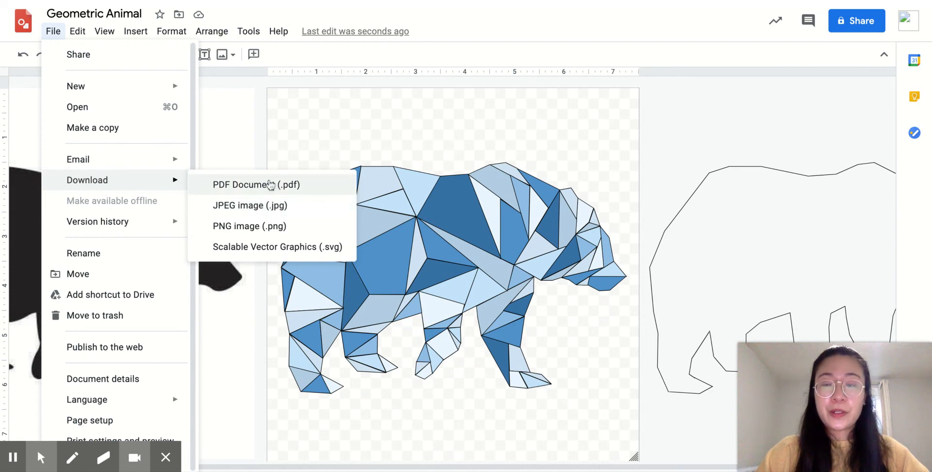
left_click(286, 122)
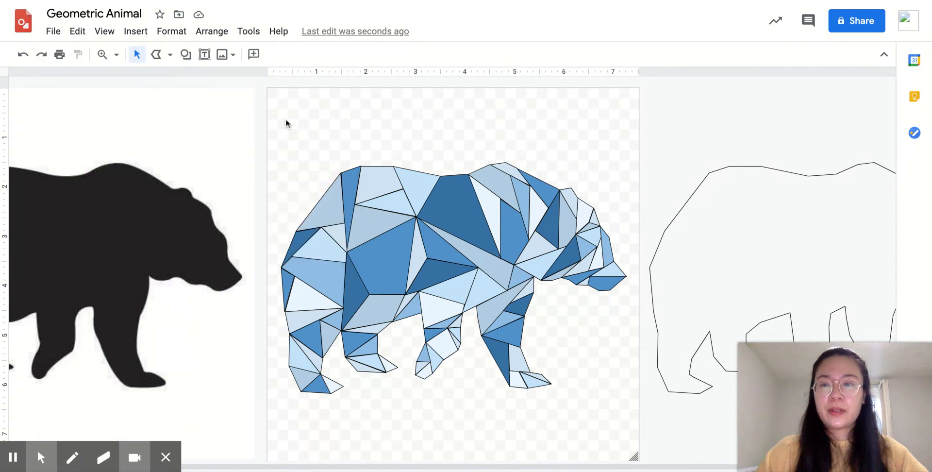